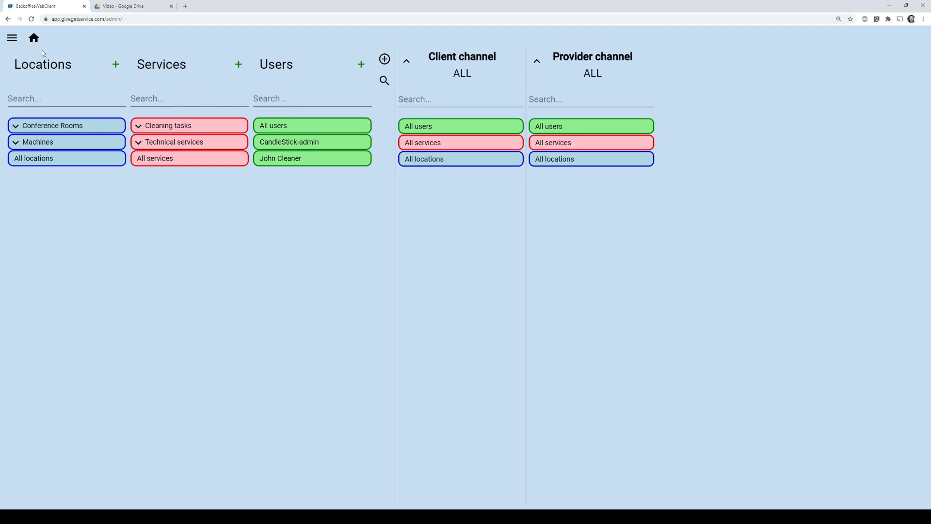
Start a new task in the ALL channel with the Fill paper service at the Printer 1 location
click(11, 38)
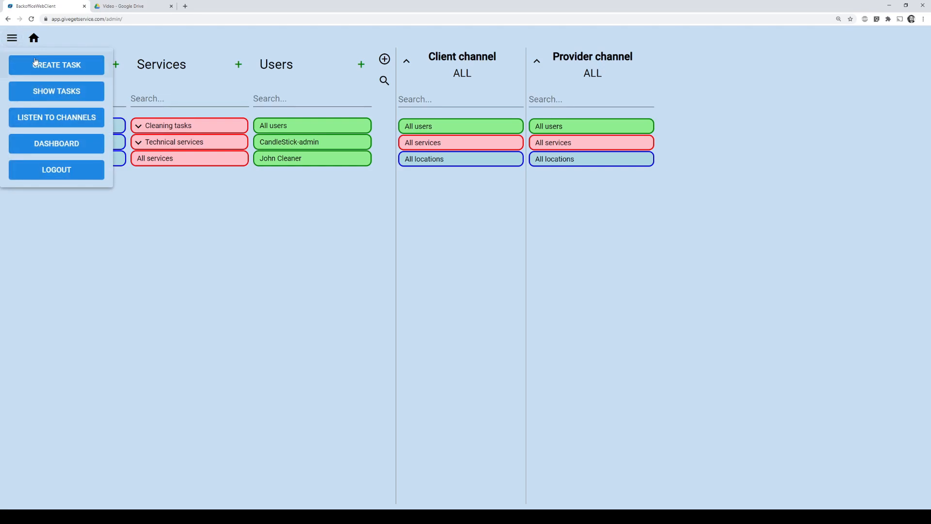
click(57, 65)
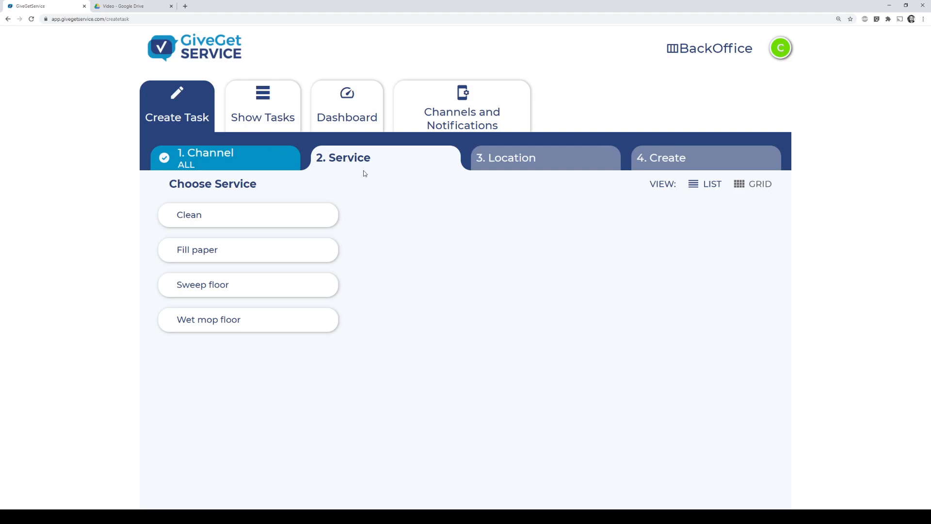
click(219, 161)
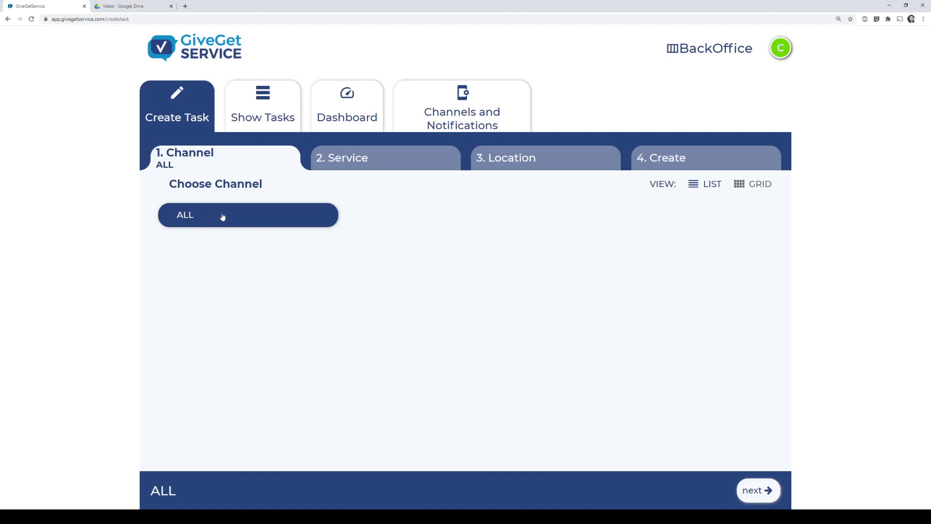
click(357, 158)
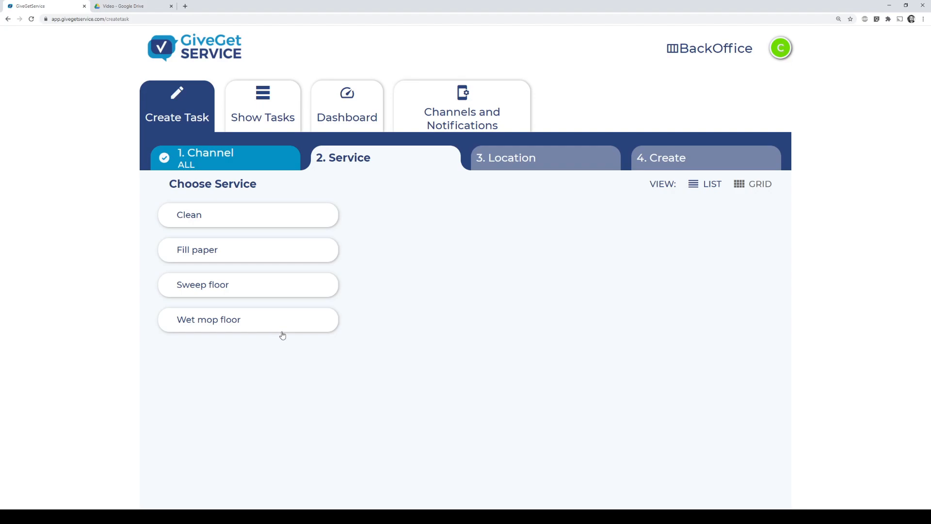
click(207, 252)
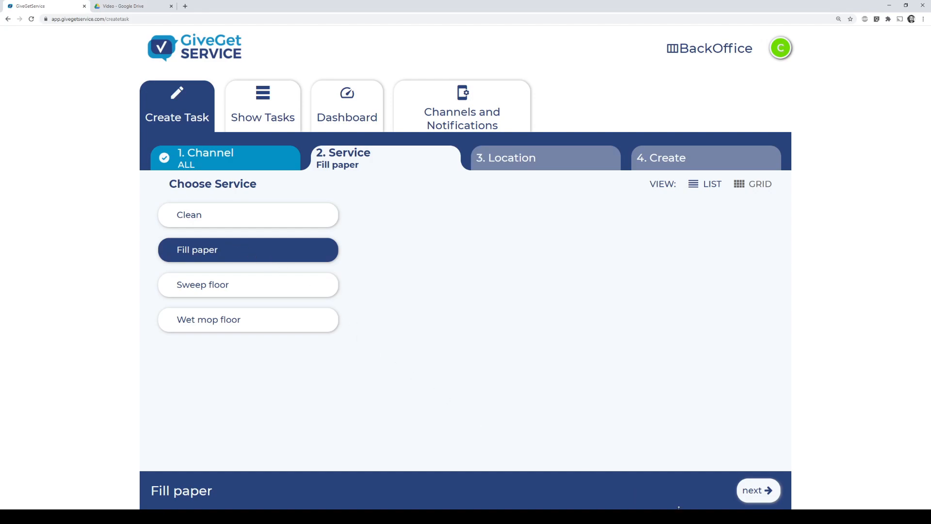
click(511, 160)
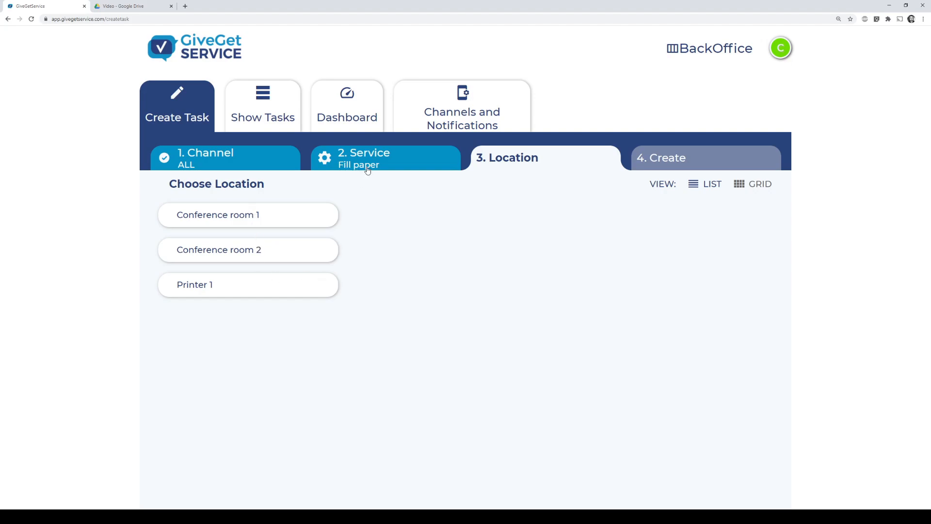
click(222, 286)
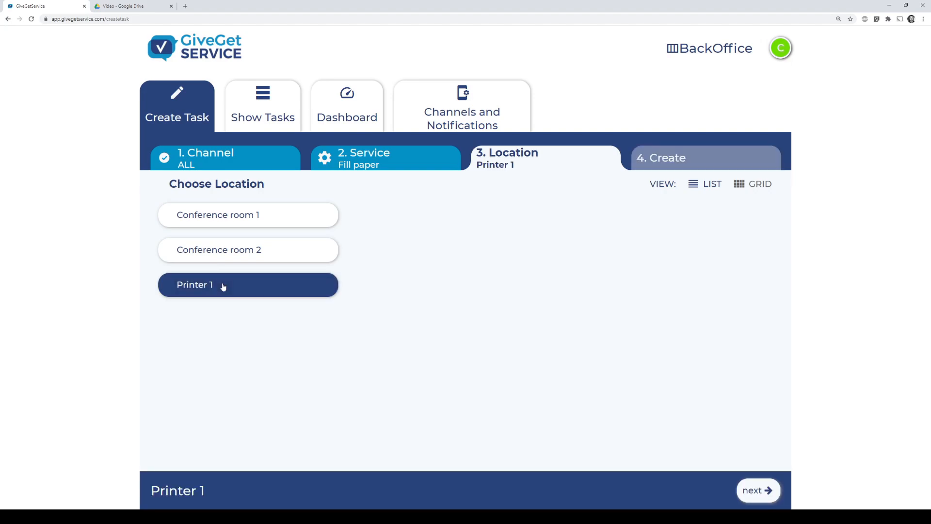
click(663, 159)
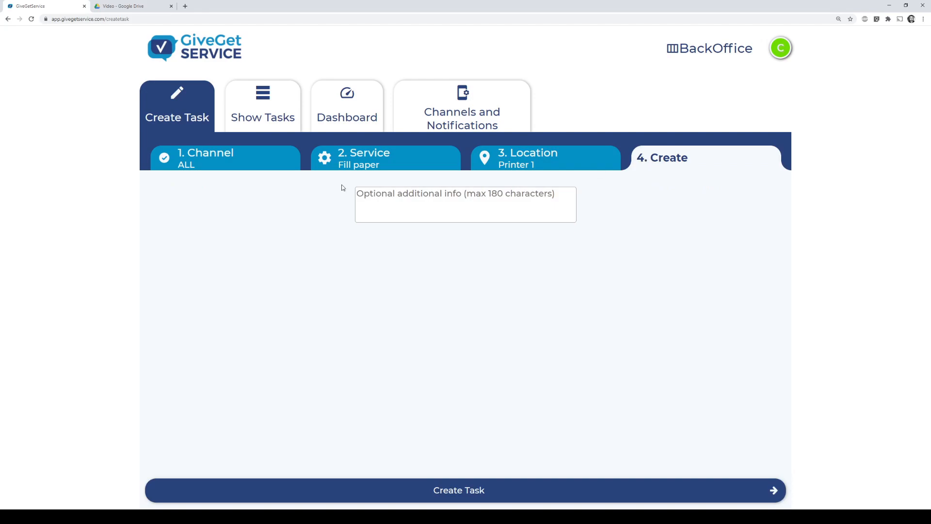
Add the note "Don't forget the red papers" as additional info and create the task
click(449, 206)
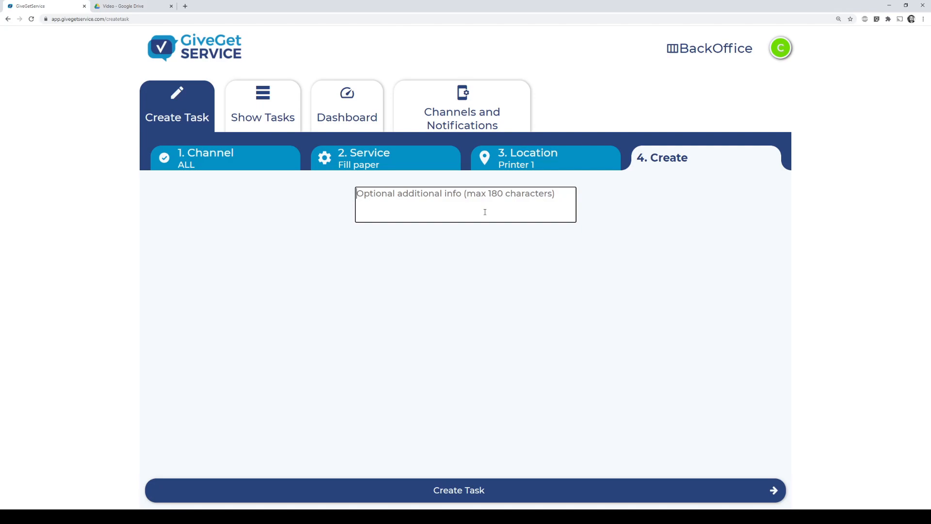
text(Don')
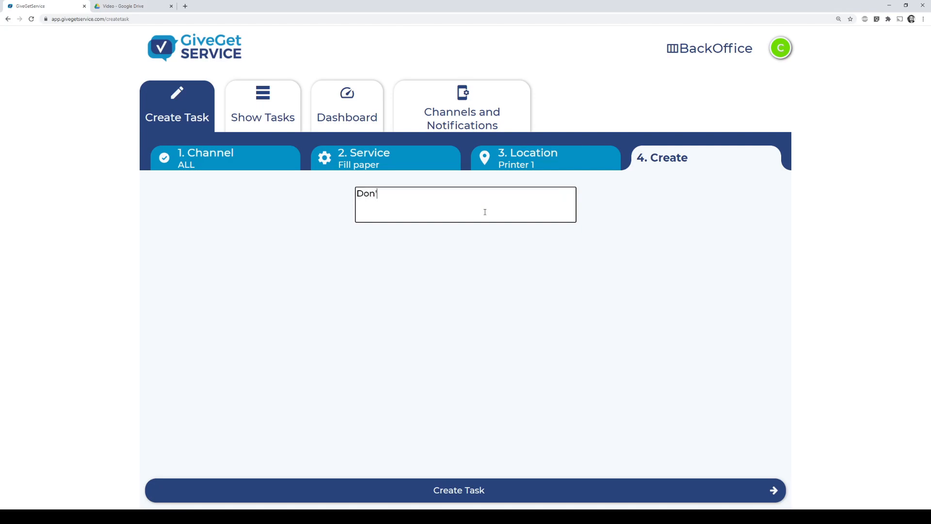
text(t forget the red papers)
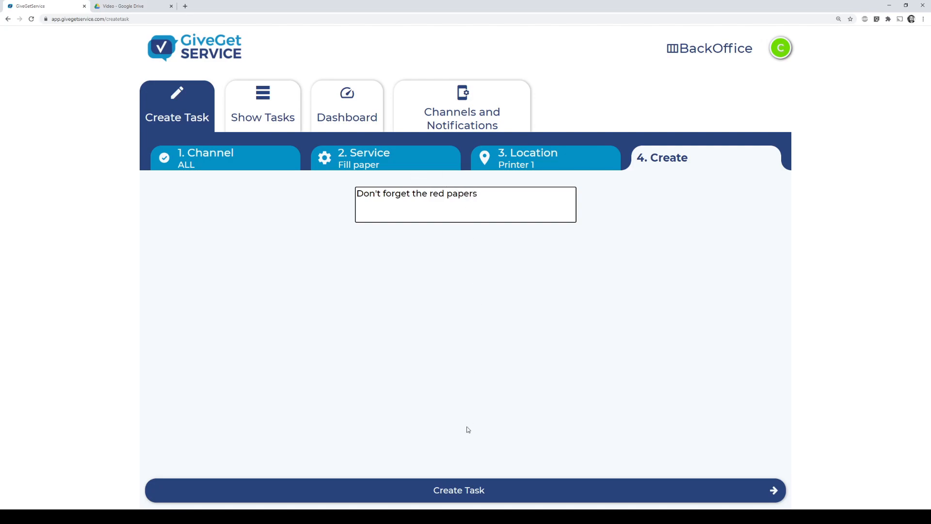
click(467, 490)
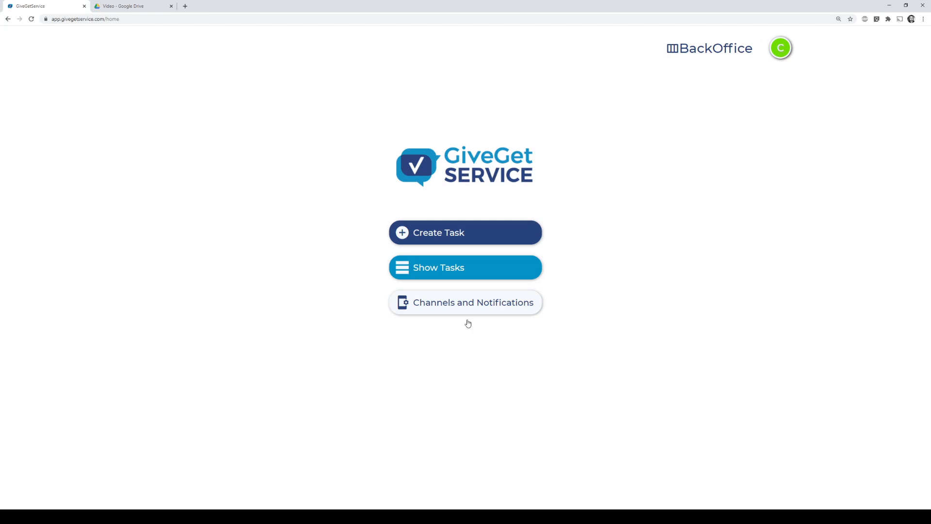
Open the Fill paper task from the open tasks and start it
click(452, 268)
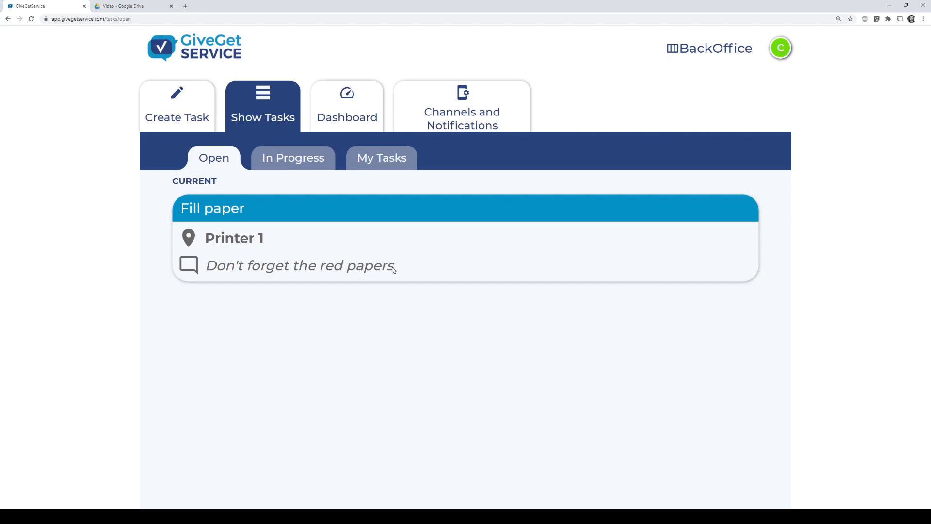
click(351, 235)
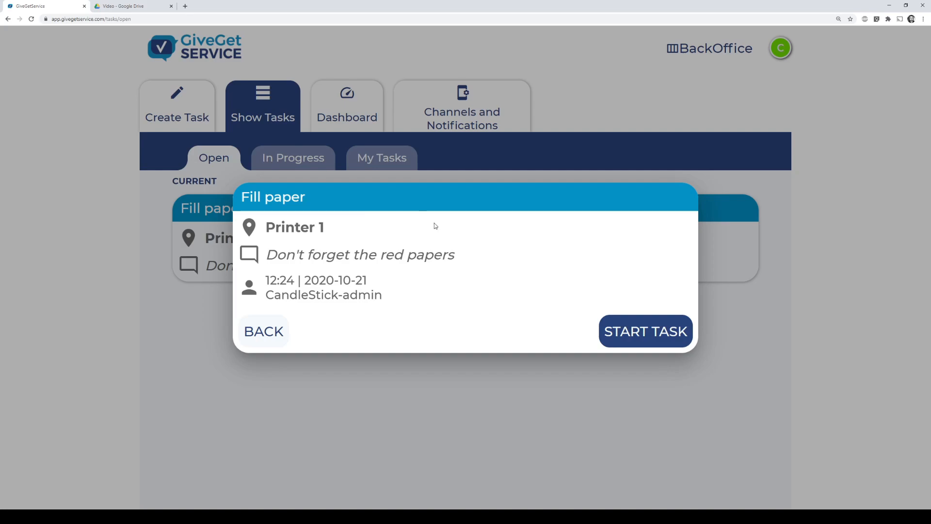
click(648, 331)
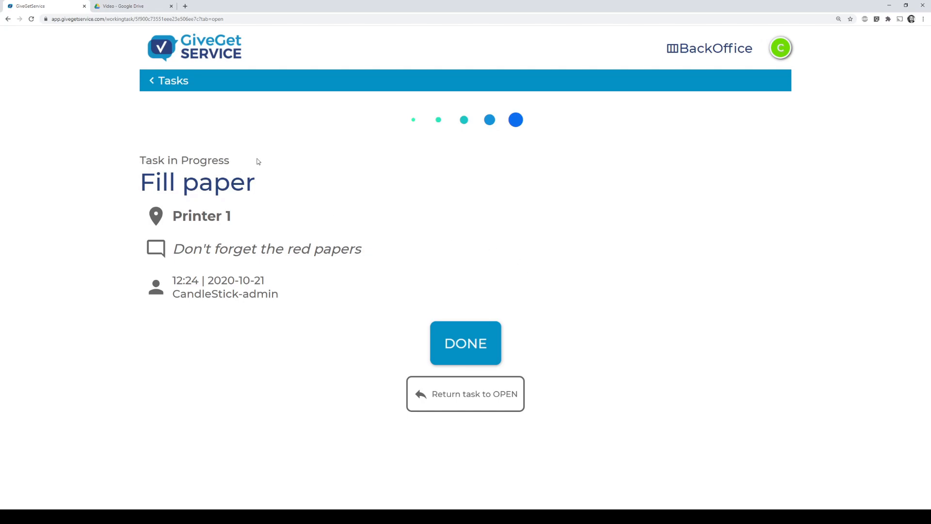
Mark the Fill paper task as done from the in-progress tasks, and check the in-progress and open lists
click(169, 81)
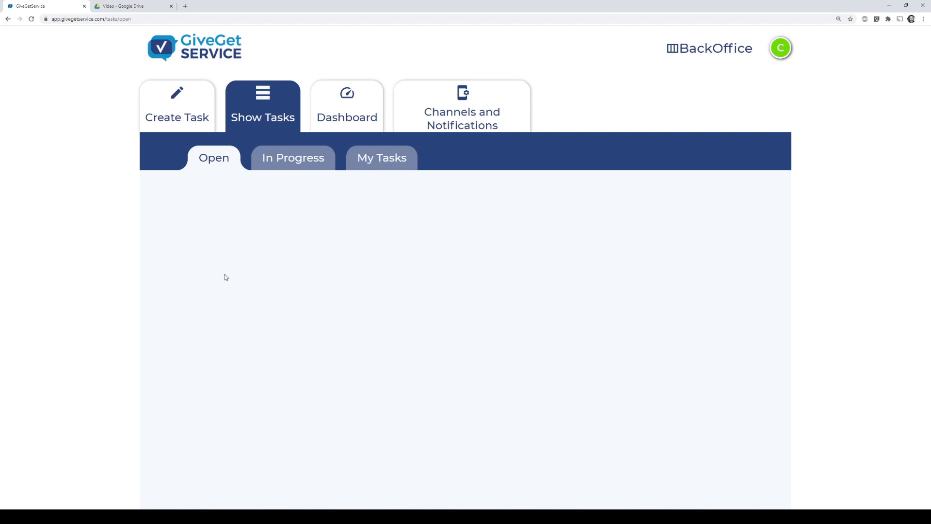
click(293, 161)
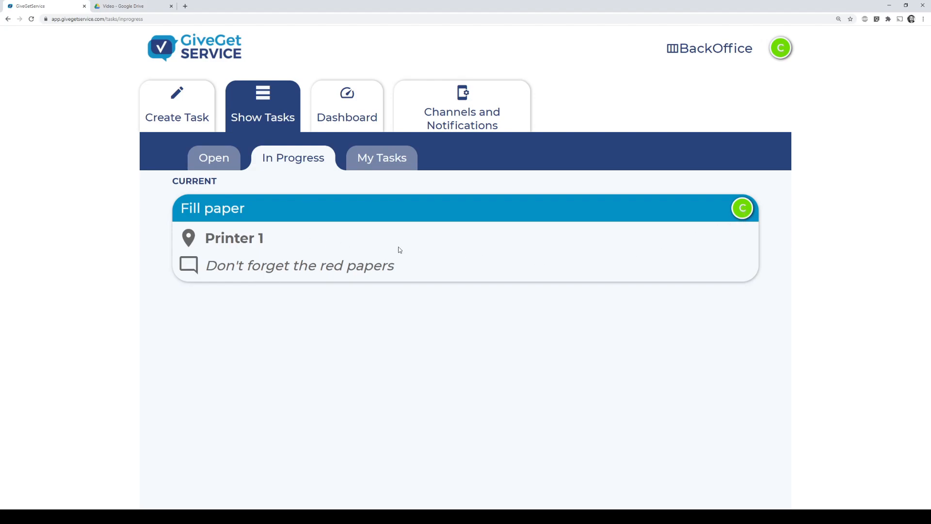
click(328, 247)
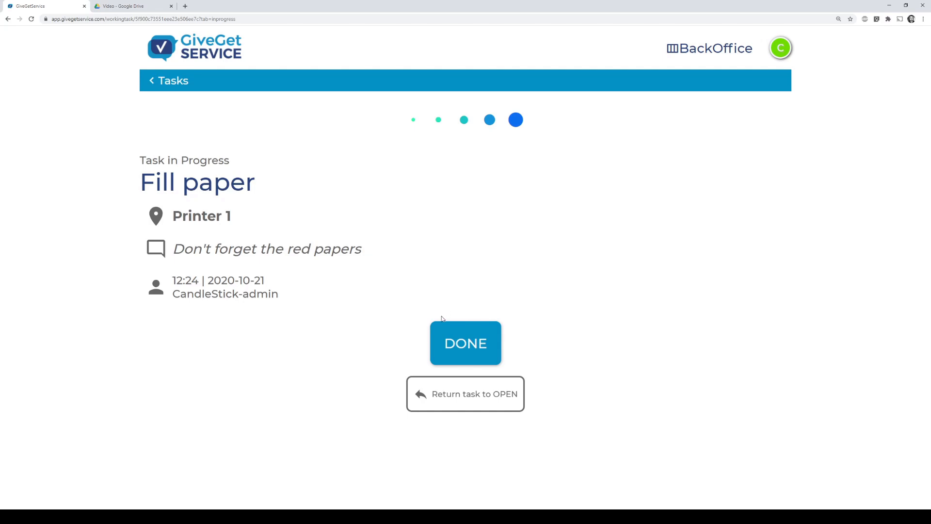
click(469, 343)
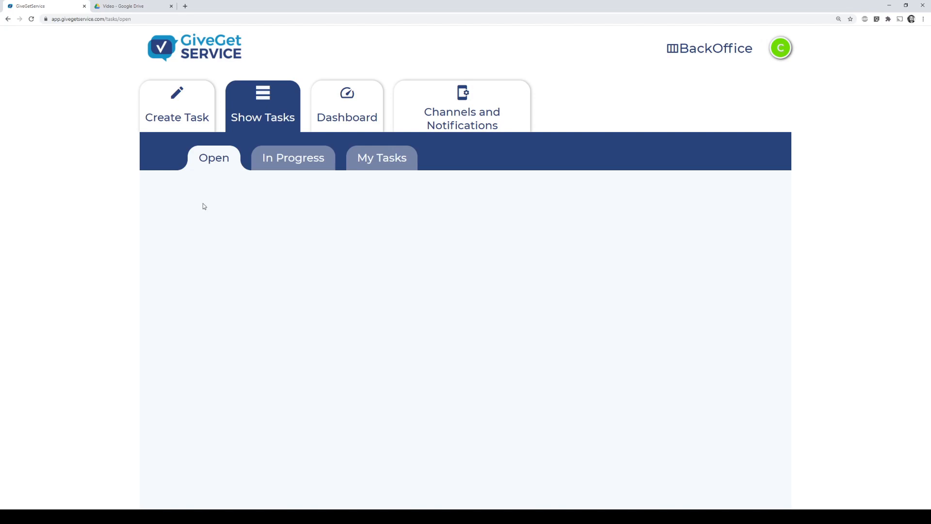
click(273, 160)
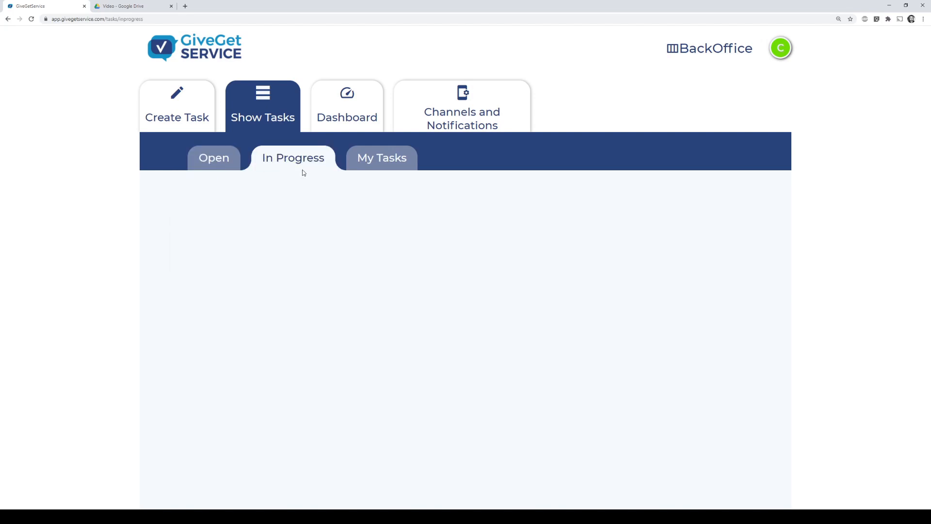
click(211, 160)
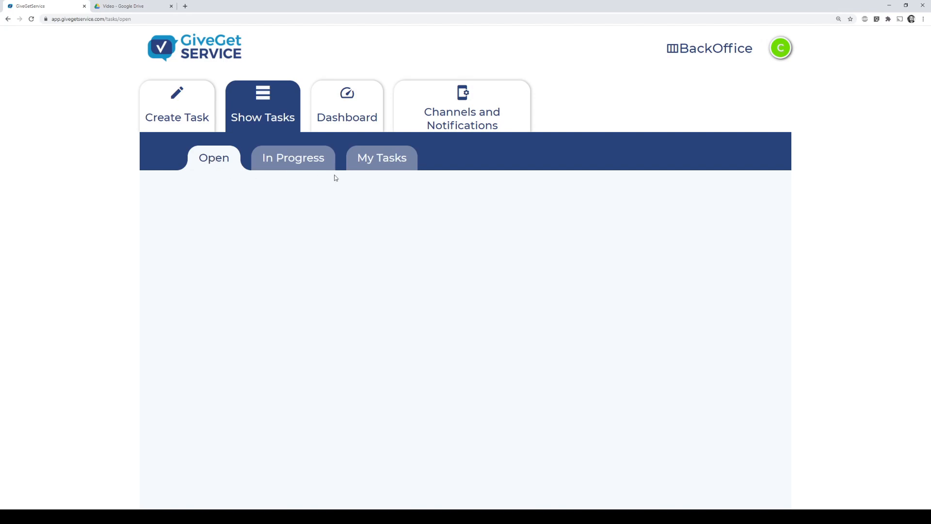
Return to the BackOffice and remove All services, All locations and All users from the ALL client channel
click(699, 49)
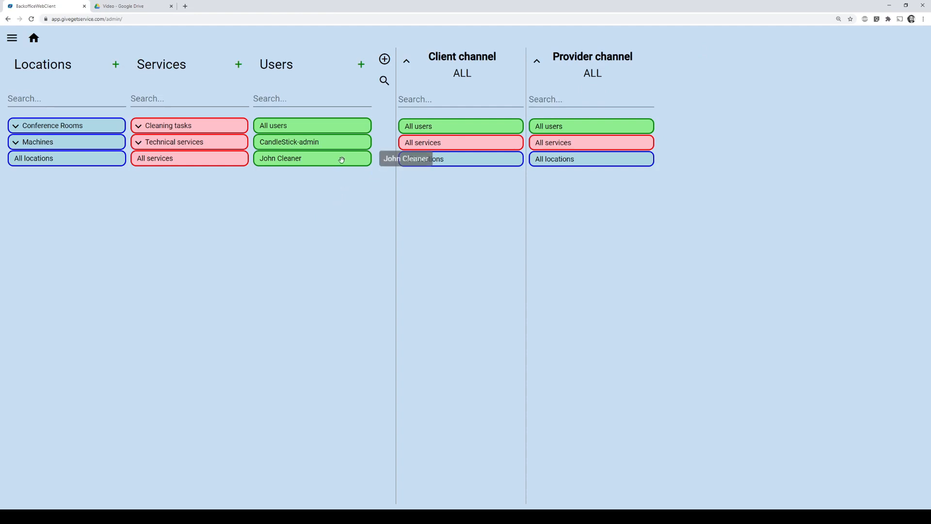
mouse_move(427, 148)
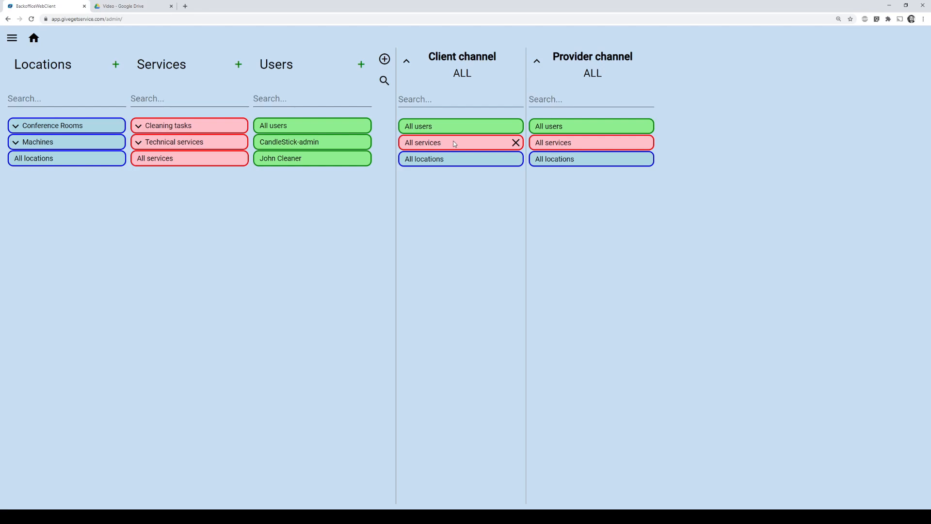
click(516, 143)
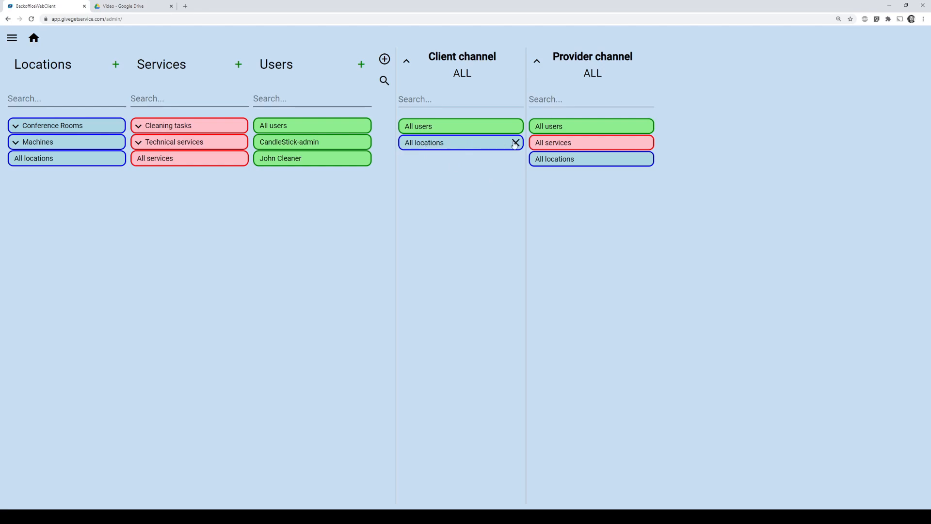
click(516, 143)
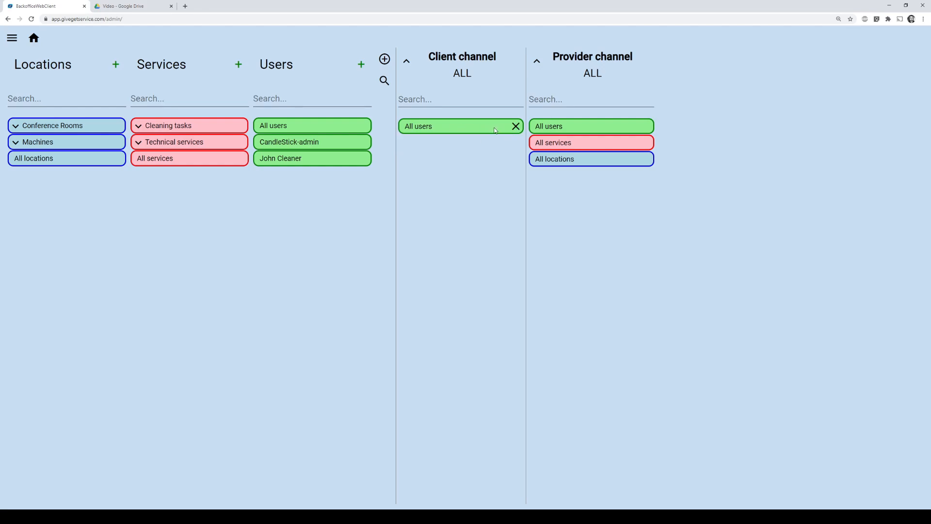
click(516, 128)
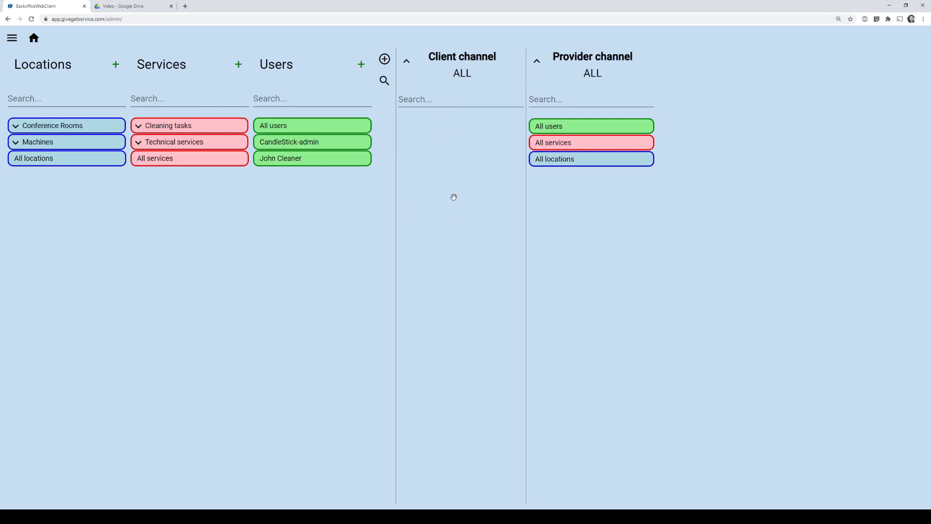
Rename the emptied client channel to "Office management"
click(461, 72)
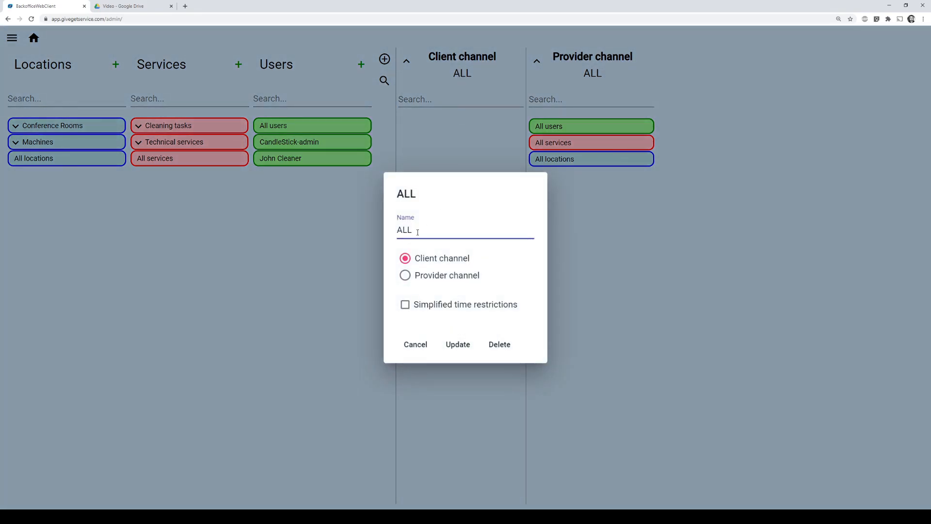
drag(426, 231, 396, 229)
text(Office management)
click(456, 344)
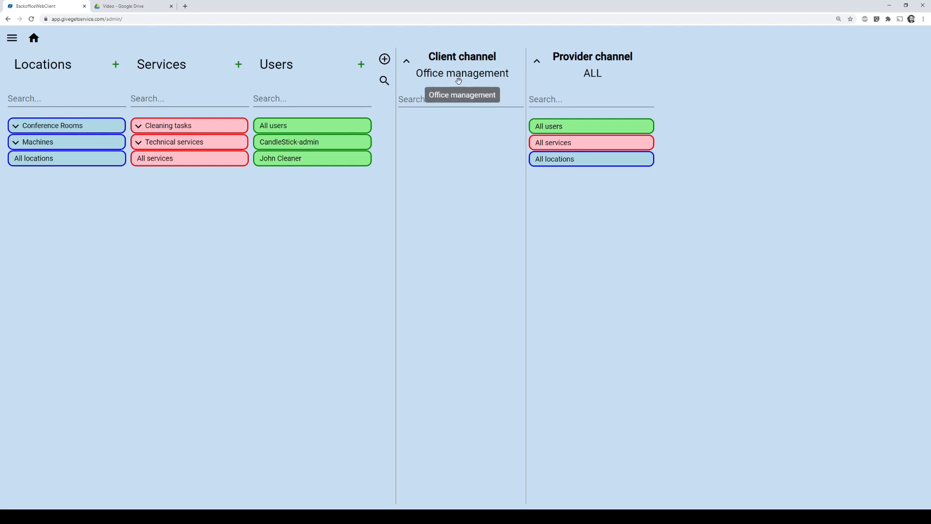
Create an individual user, entering the manager's username and name and leaving the e-mail empty
click(361, 65)
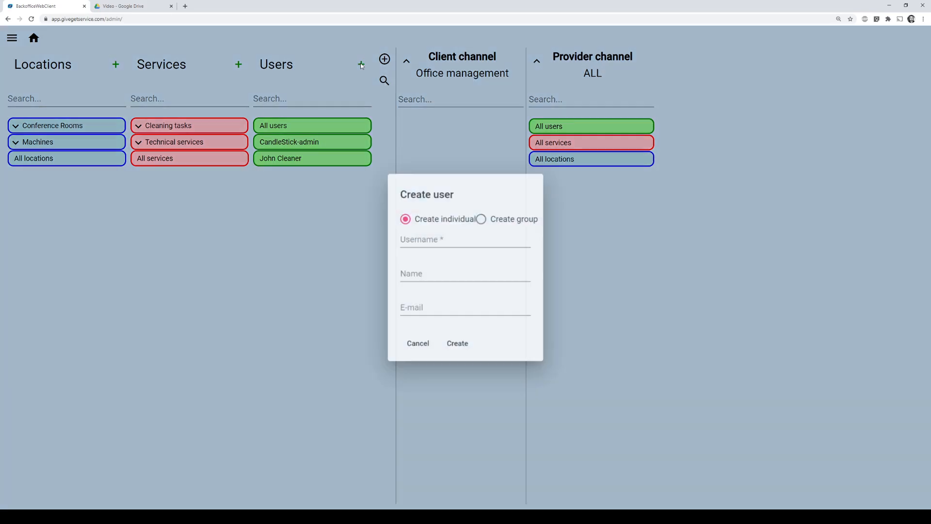
click(430, 238)
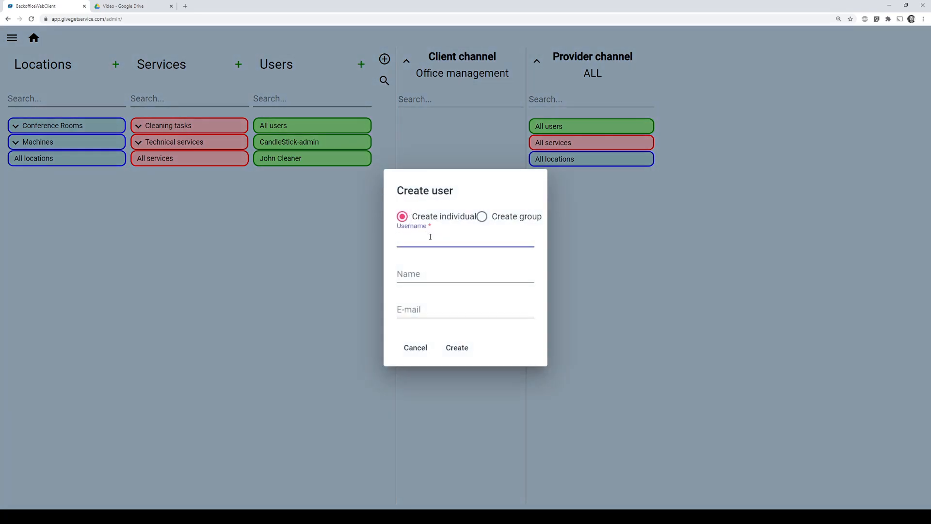
text(saram)
key(Tab)
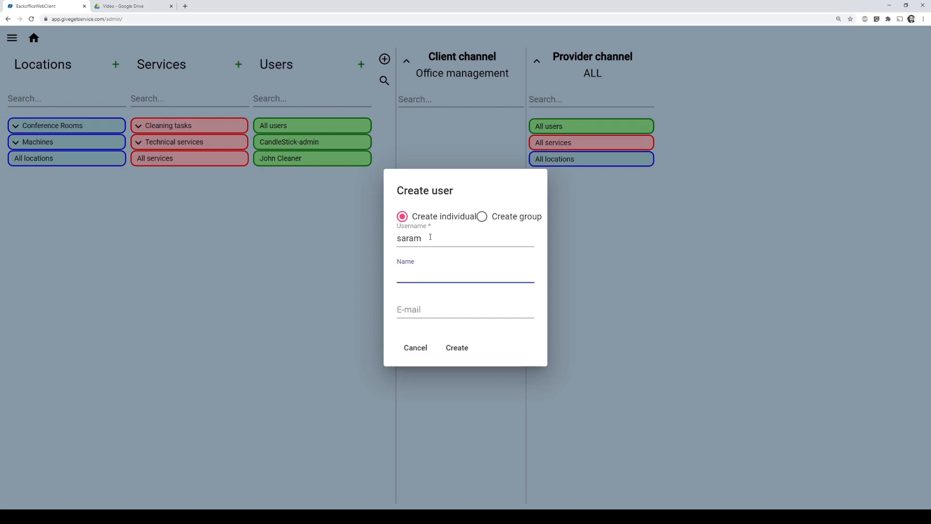
text(Sara Manager)
click(457, 348)
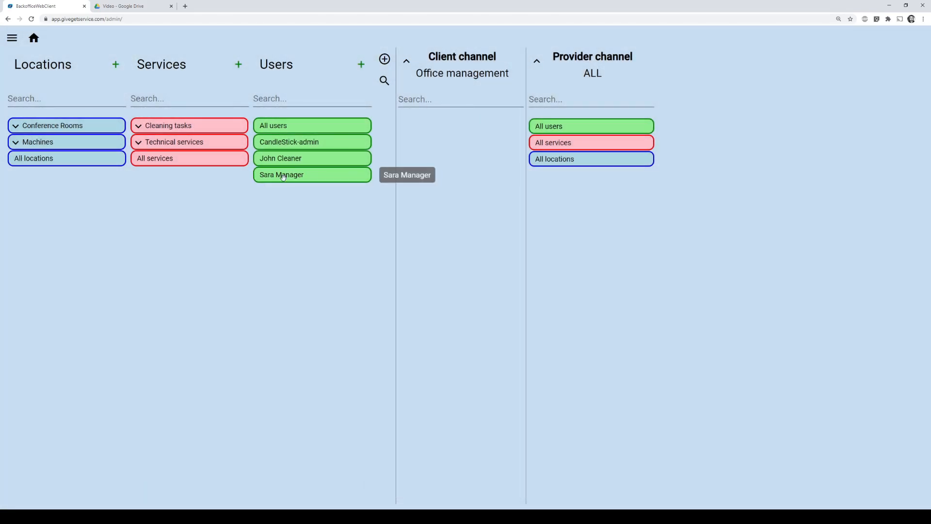
Add the new manager user and the Cleaning tasks service group to the Office management client channel, and expand that group
drag(283, 177, 427, 126)
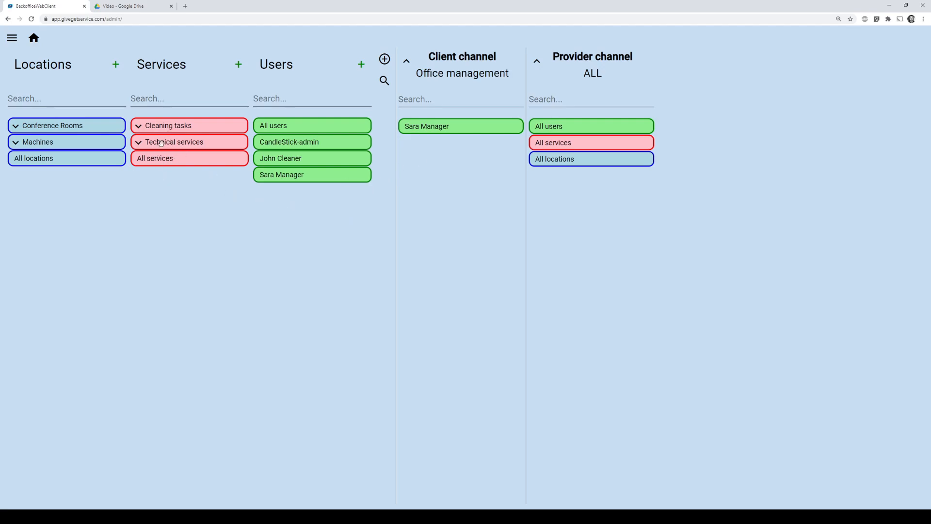
drag(172, 125, 444, 150)
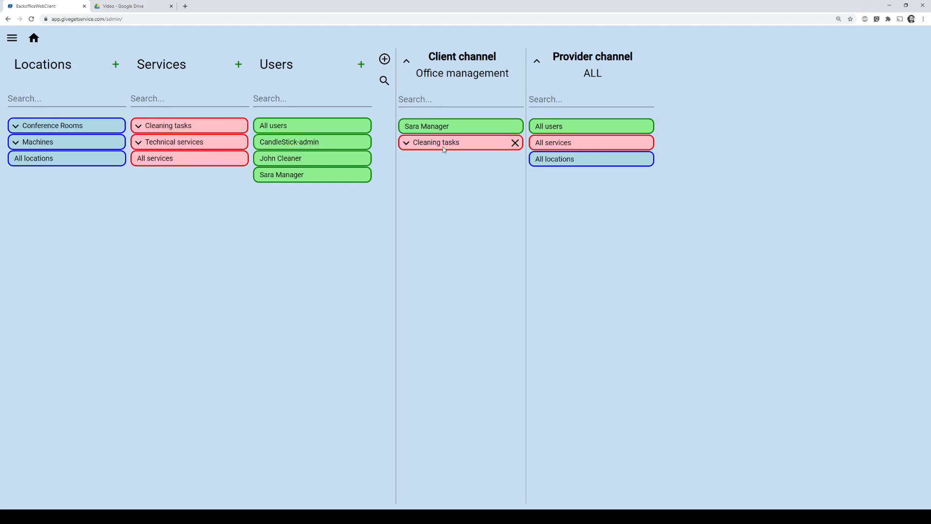
click(407, 143)
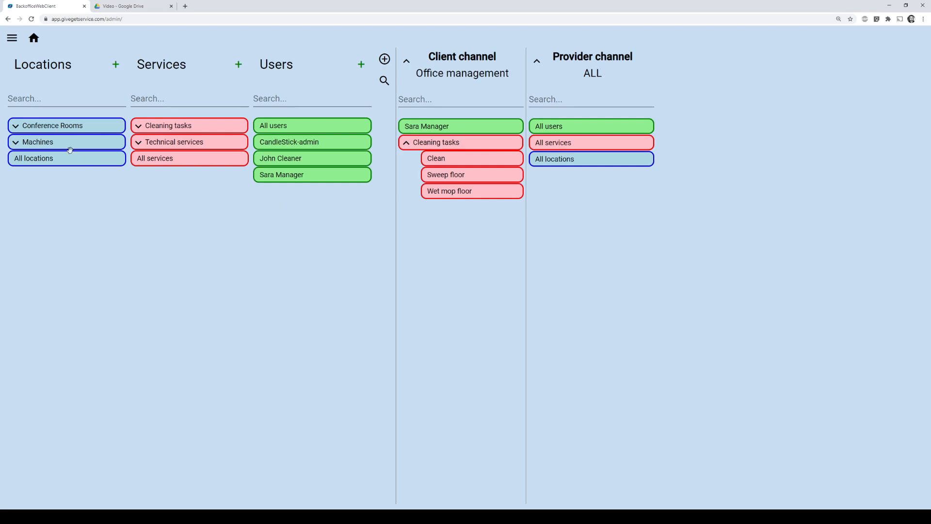
Add the Conference room 1 location and the CandleStick-admin user to the Office management client channel
click(16, 127)
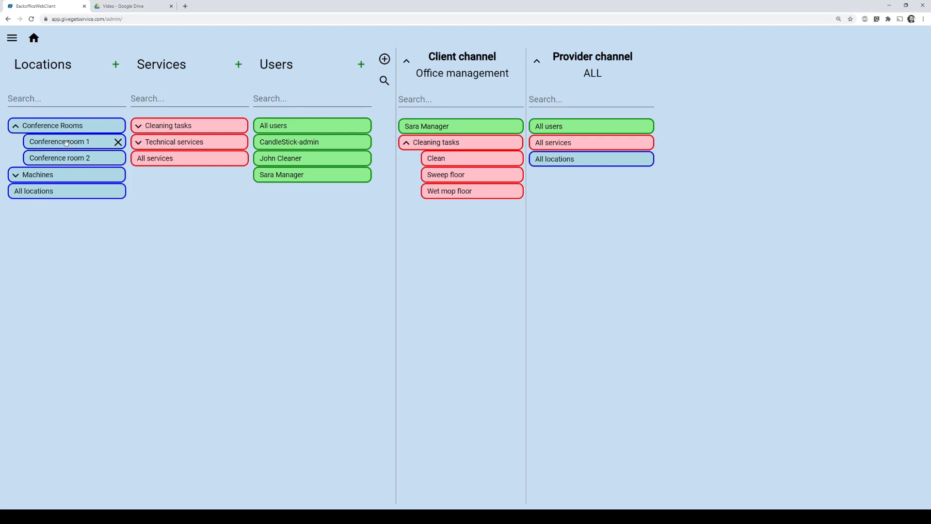
drag(65, 142, 435, 223)
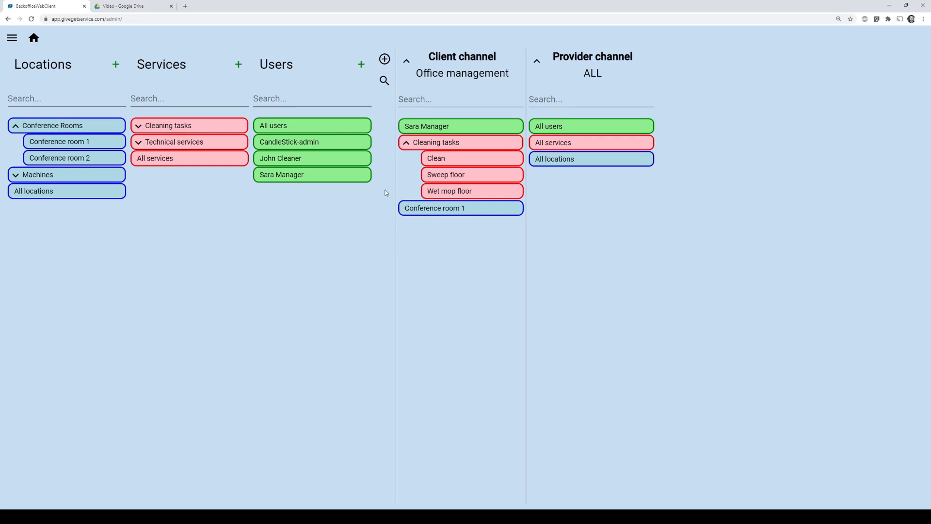
drag(309, 142, 457, 126)
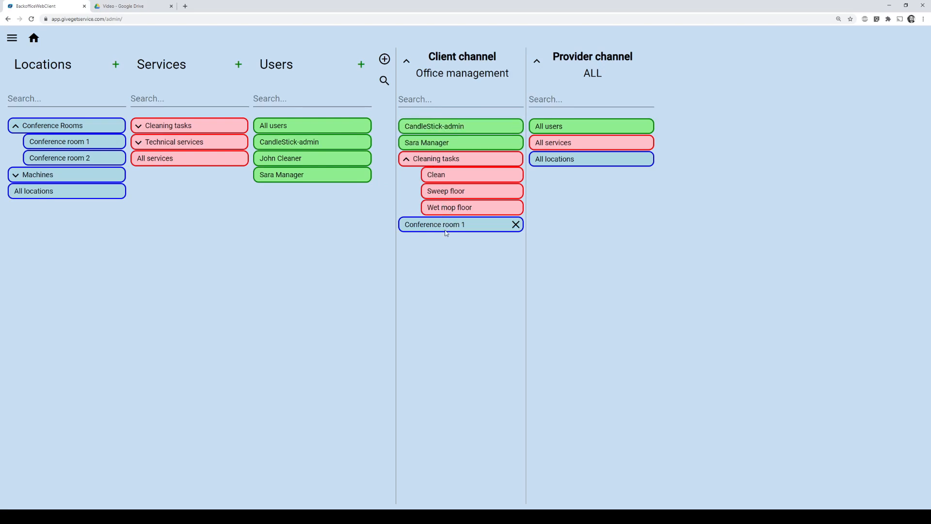
Create a task in the Office management channel with the Sweep floor service and Conference room 1 as location, without additional info
click(14, 43)
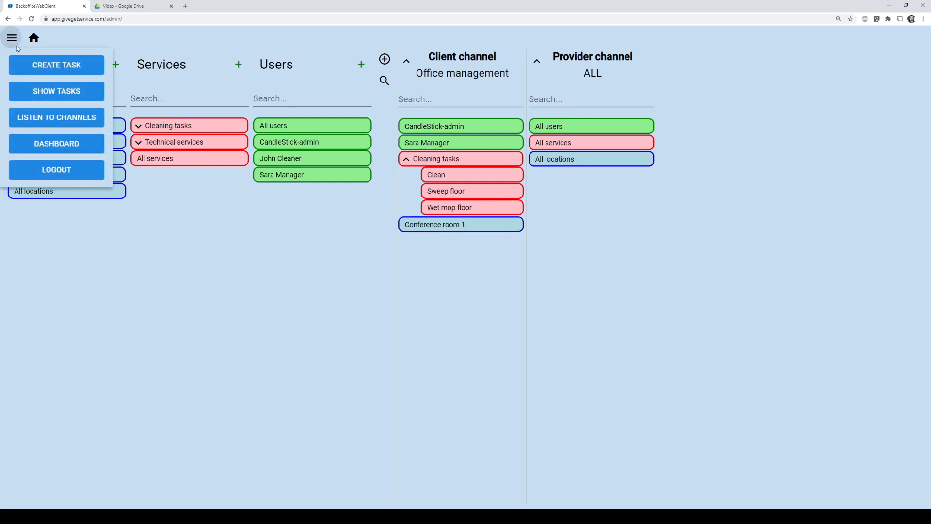
click(59, 65)
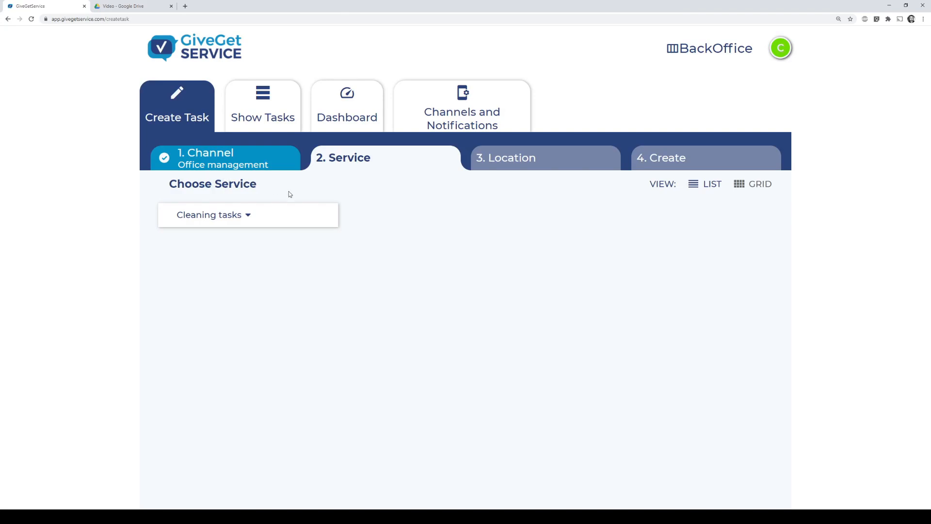
click(219, 160)
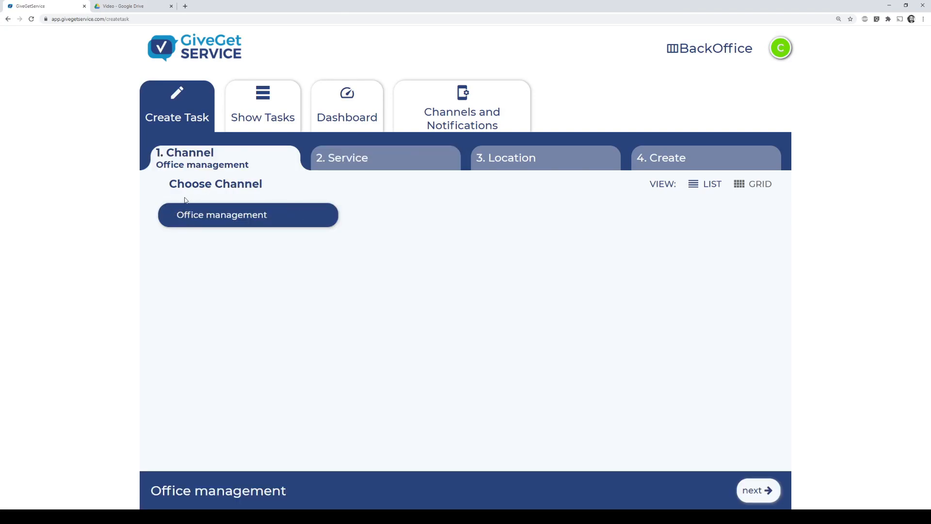
click(320, 166)
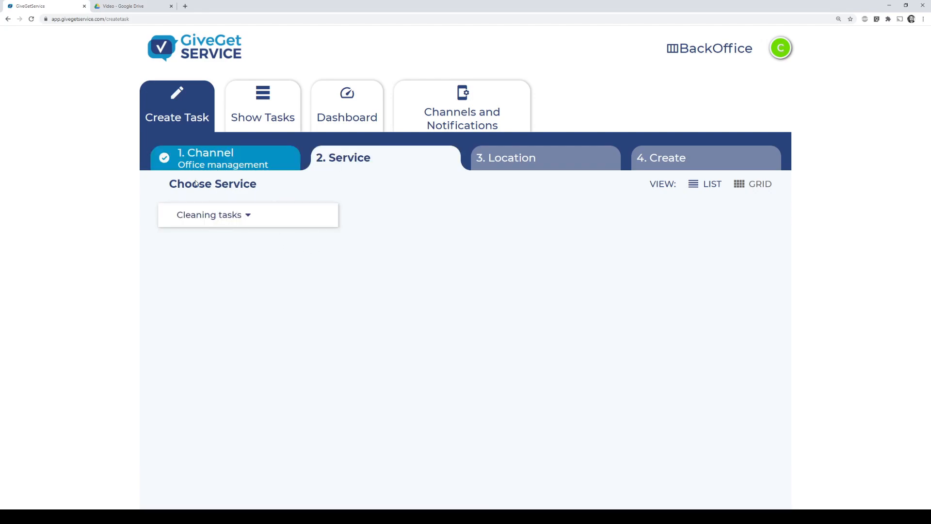
click(237, 217)
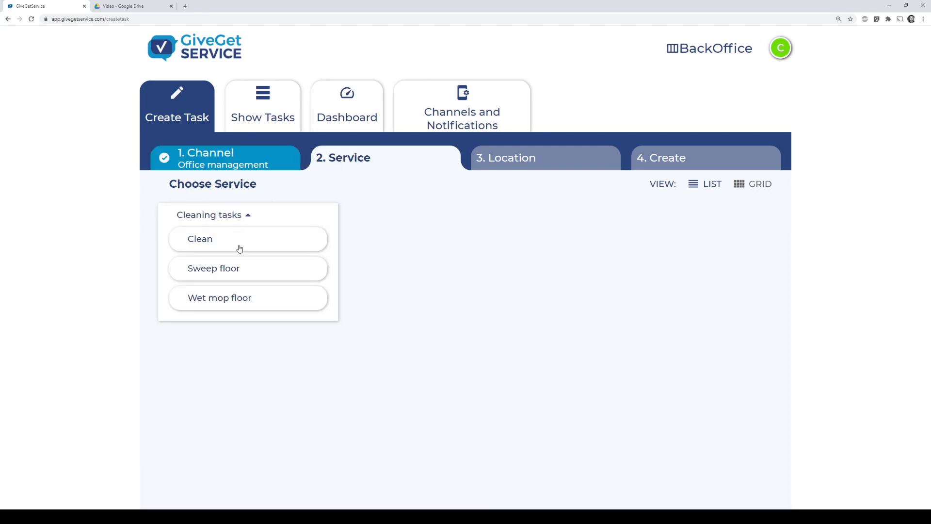
click(238, 215)
click(239, 215)
click(236, 269)
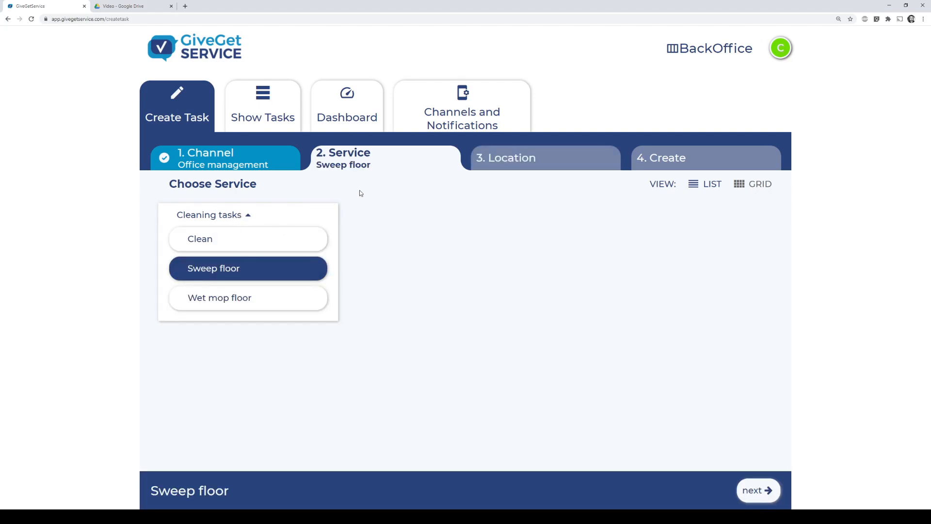
click(489, 165)
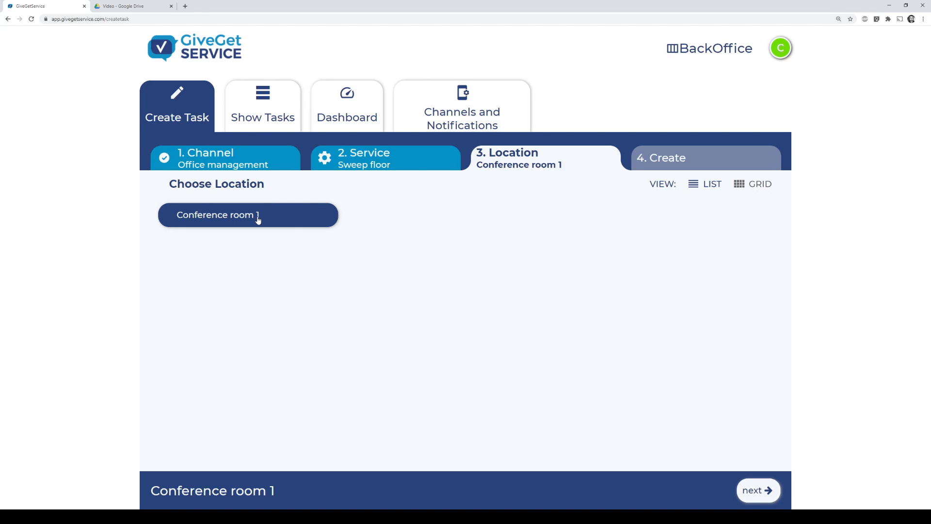
click(668, 161)
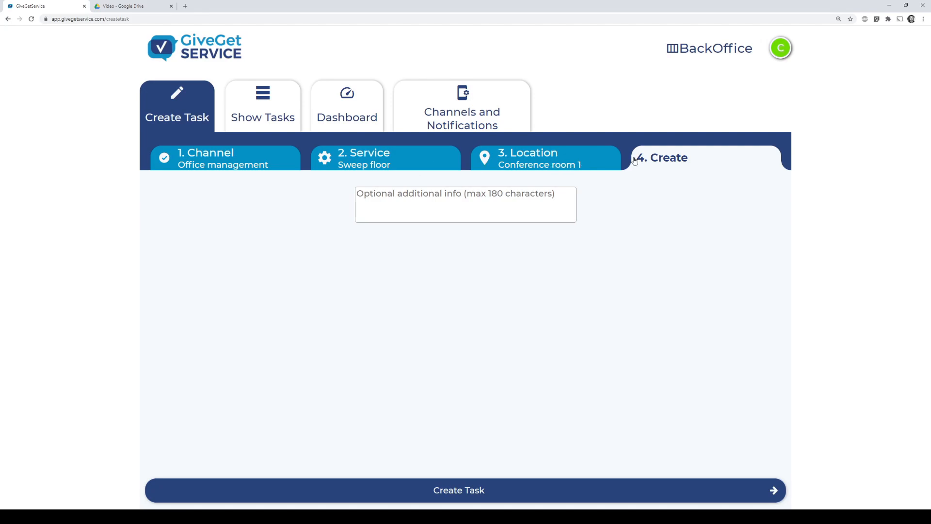
click(473, 487)
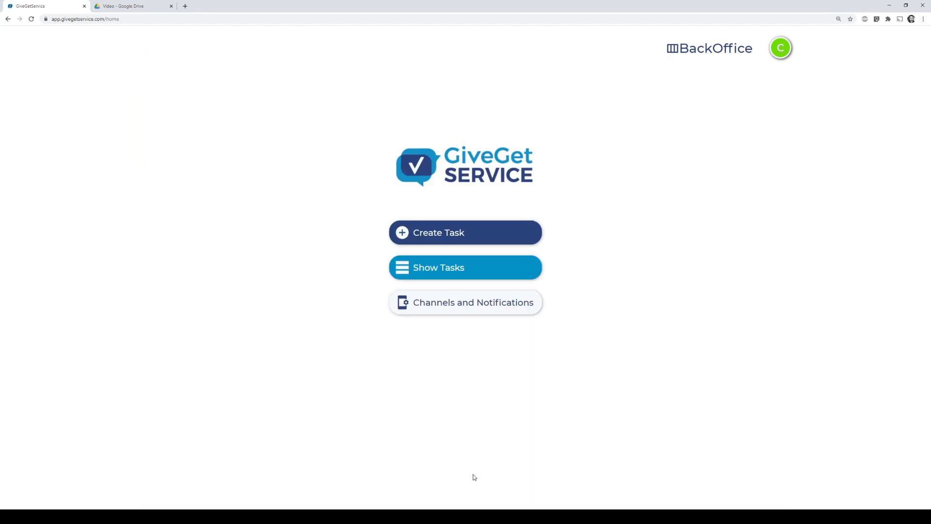
Return to the BackOffice and create a new client channel named "Technical management"
click(441, 234)
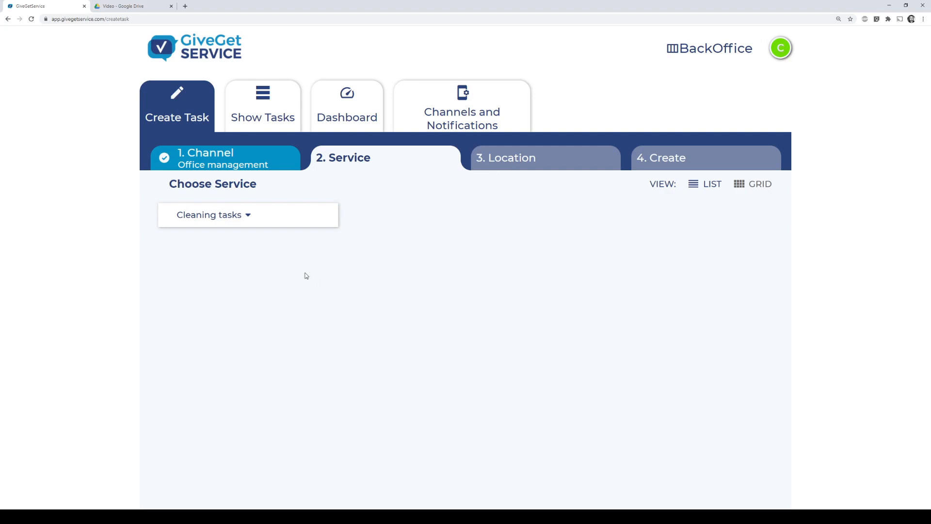
click(708, 50)
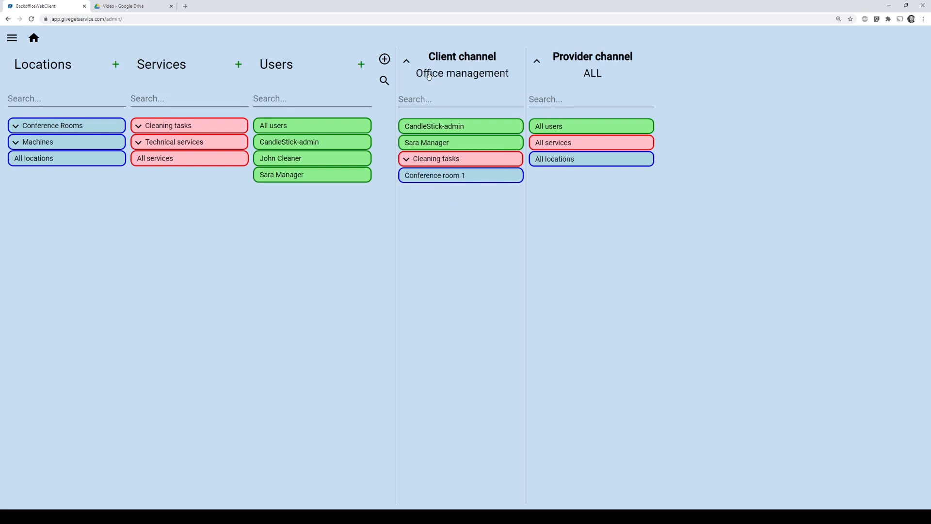
click(384, 59)
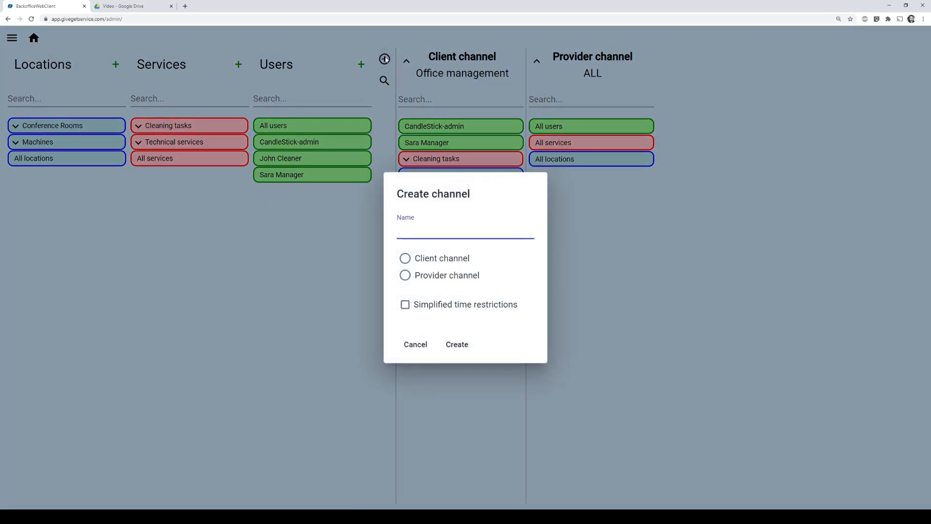
click(409, 258)
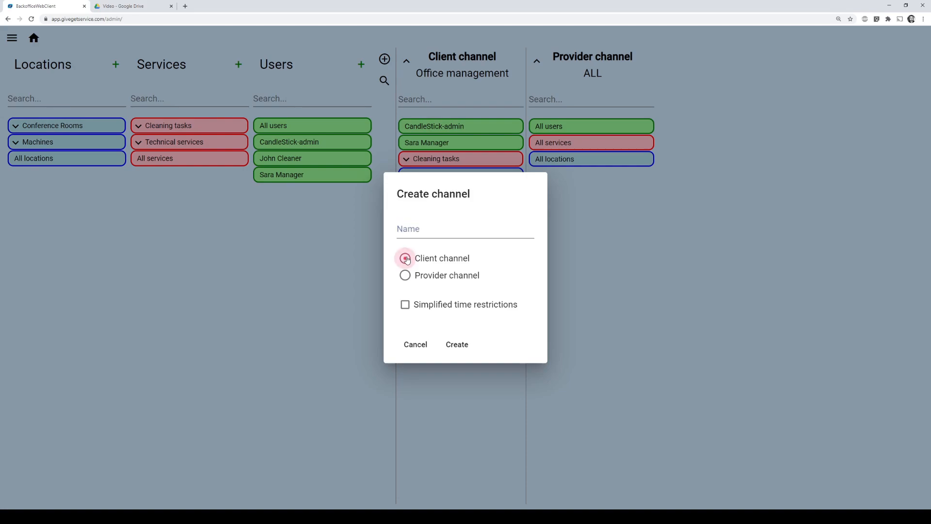
click(421, 229)
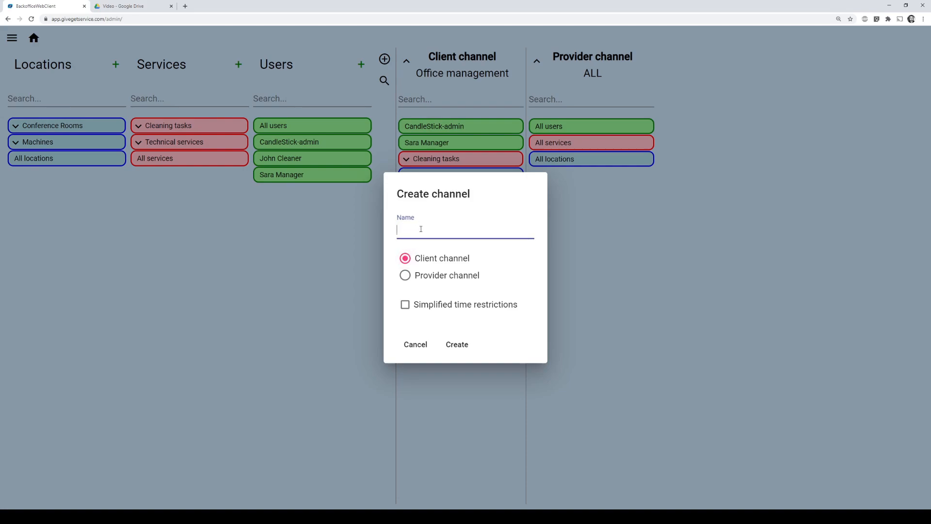
text(Technical management)
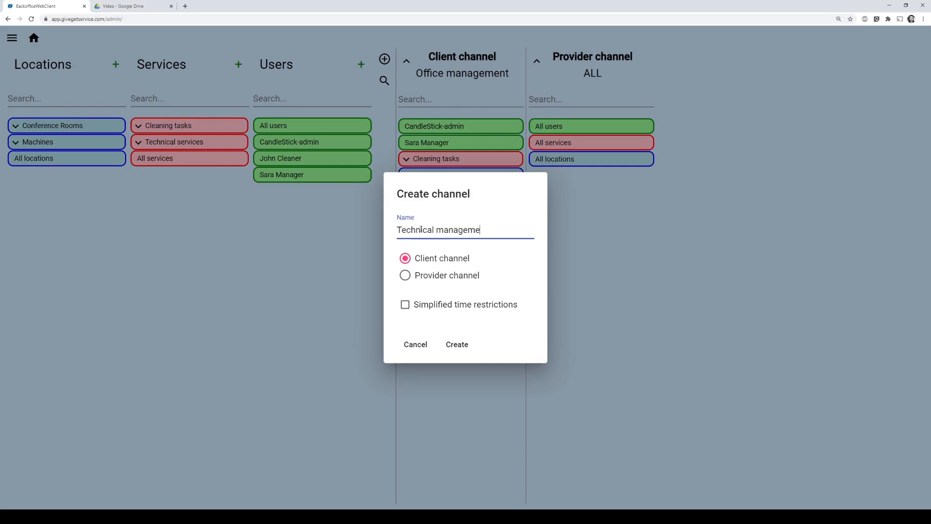
click(452, 343)
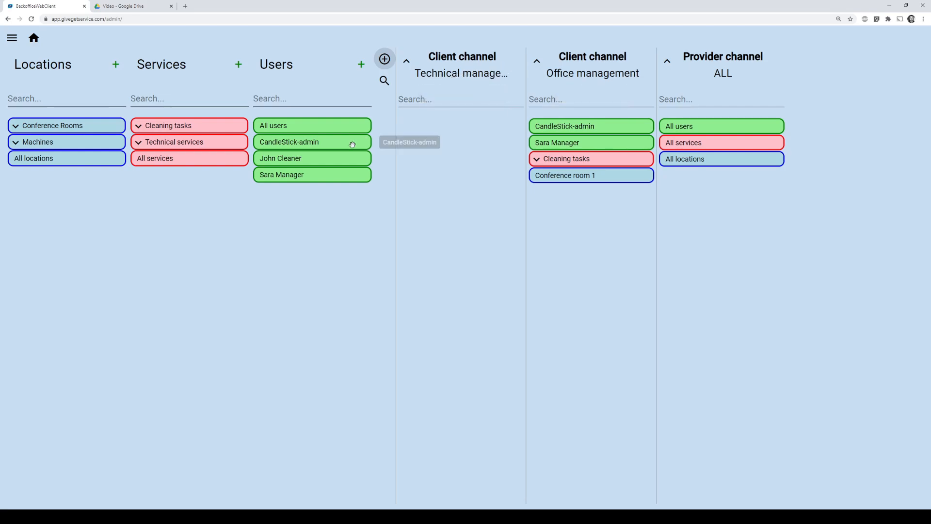
Add the manager user, CandleStick-admin, the Technical services group and the Machines location group to the Technical management channel
drag(301, 175, 449, 130)
drag(356, 142, 481, 125)
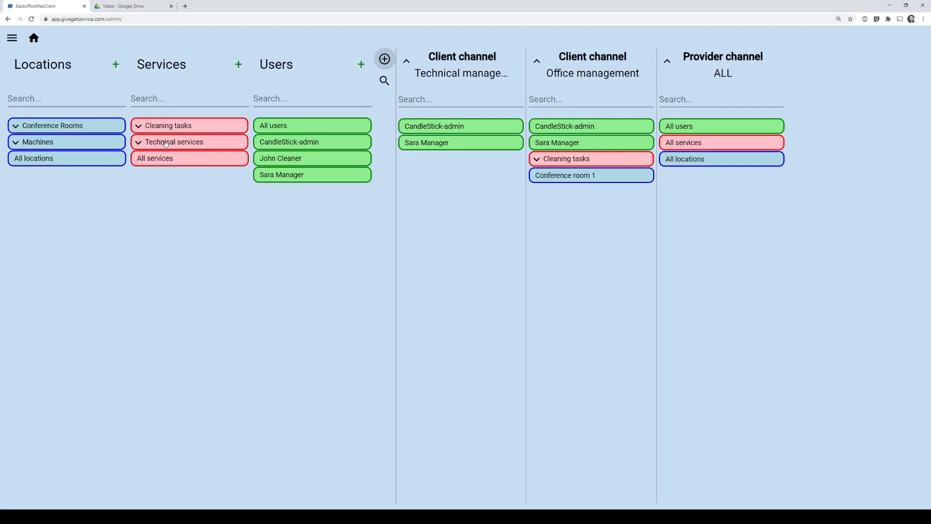
drag(167, 141, 436, 162)
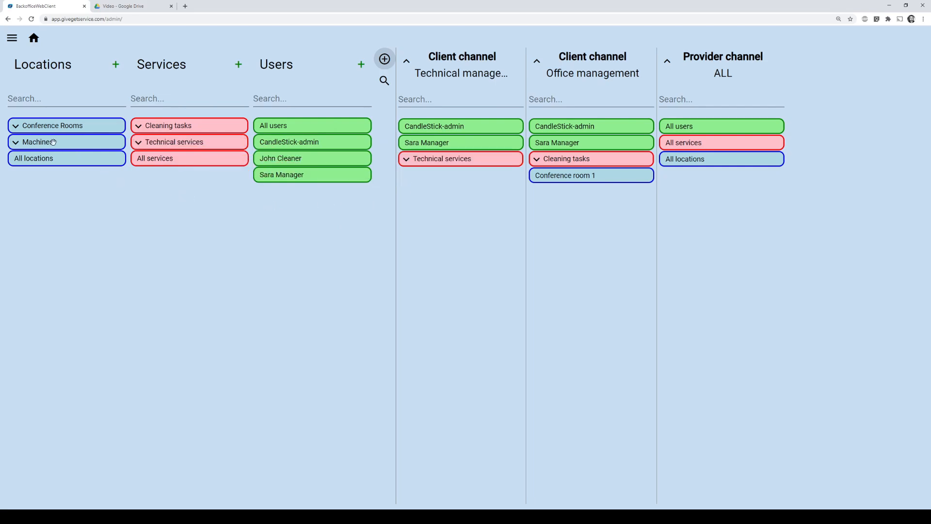
click(16, 143)
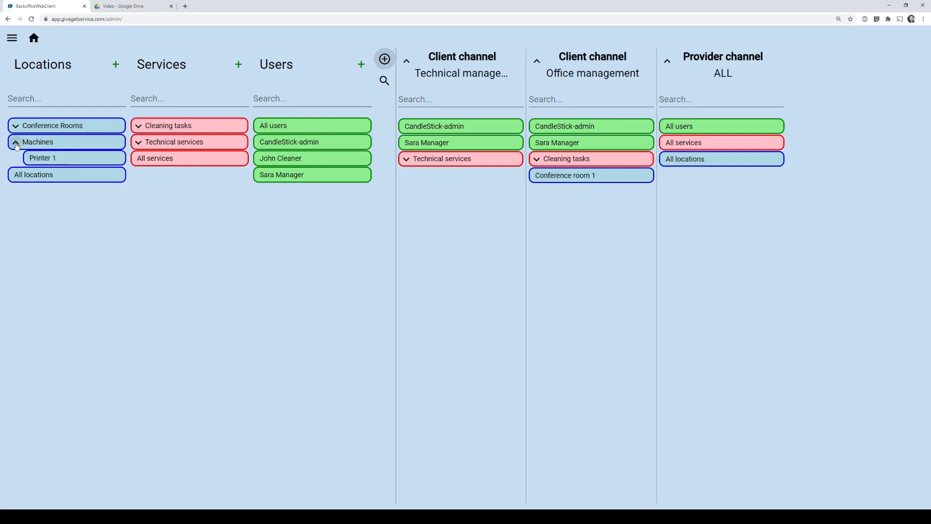
drag(77, 145, 465, 180)
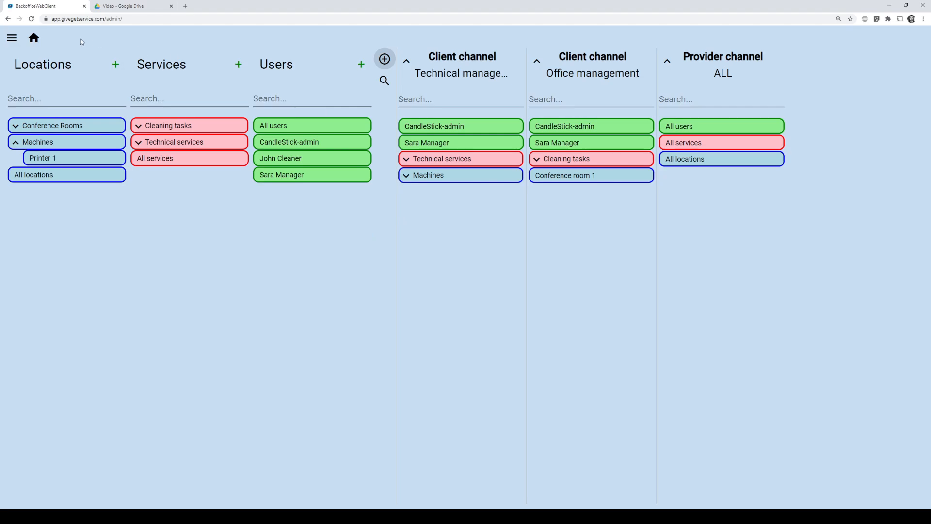
Create a task in the Technical management channel with the Fill paper service and Printer 1 as location, without additional info
click(12, 39)
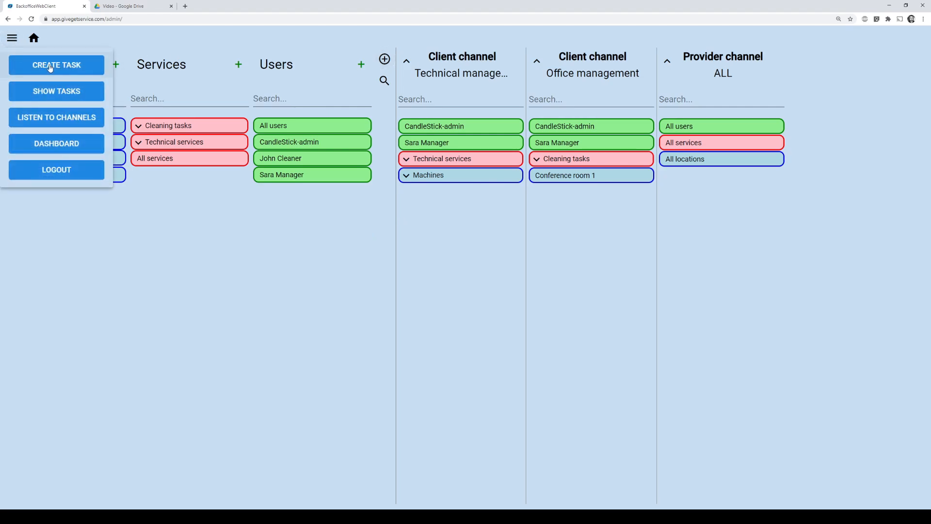
click(50, 66)
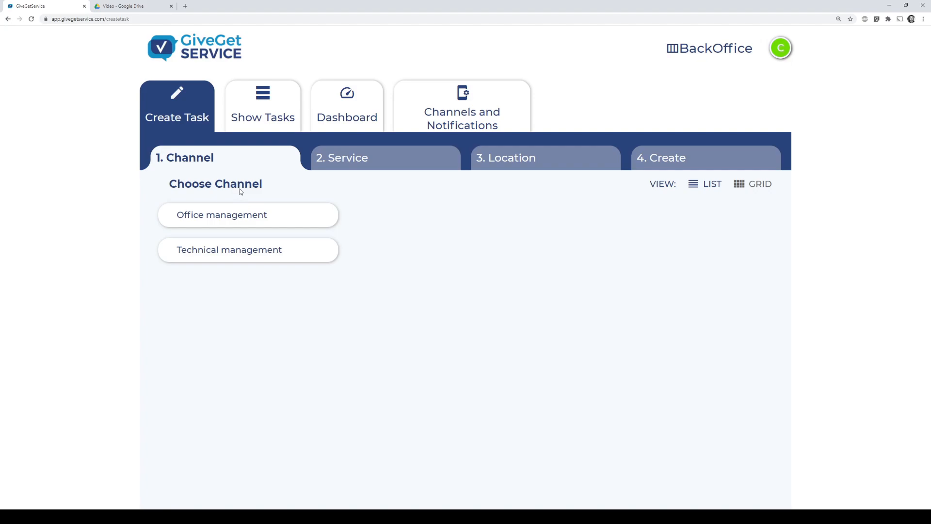
click(241, 252)
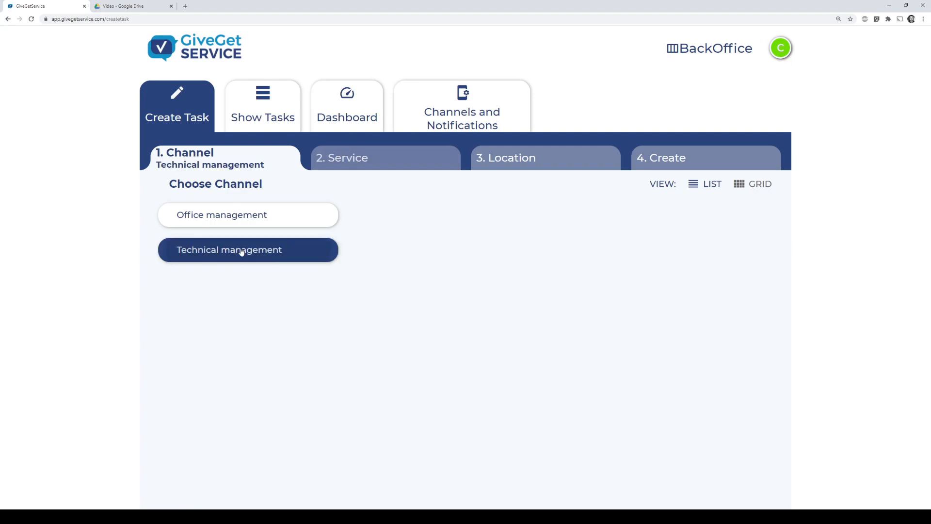
click(349, 170)
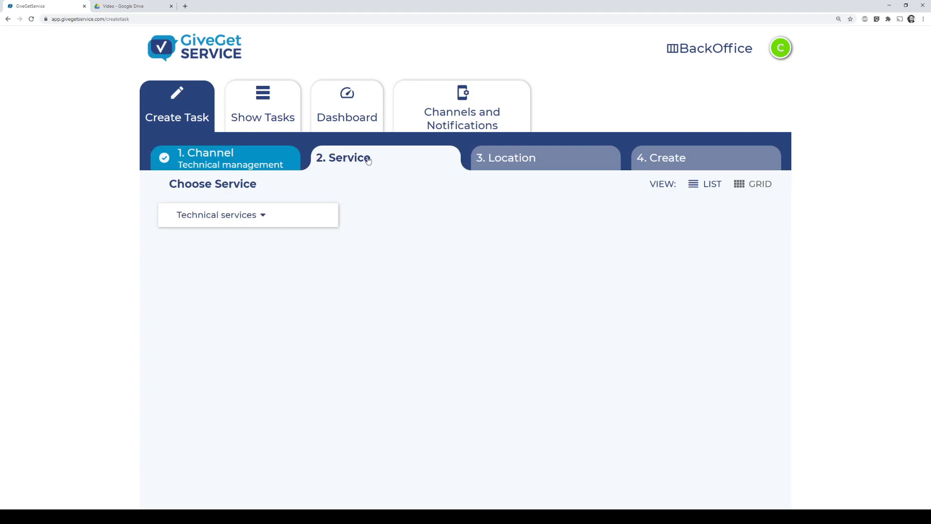
click(262, 216)
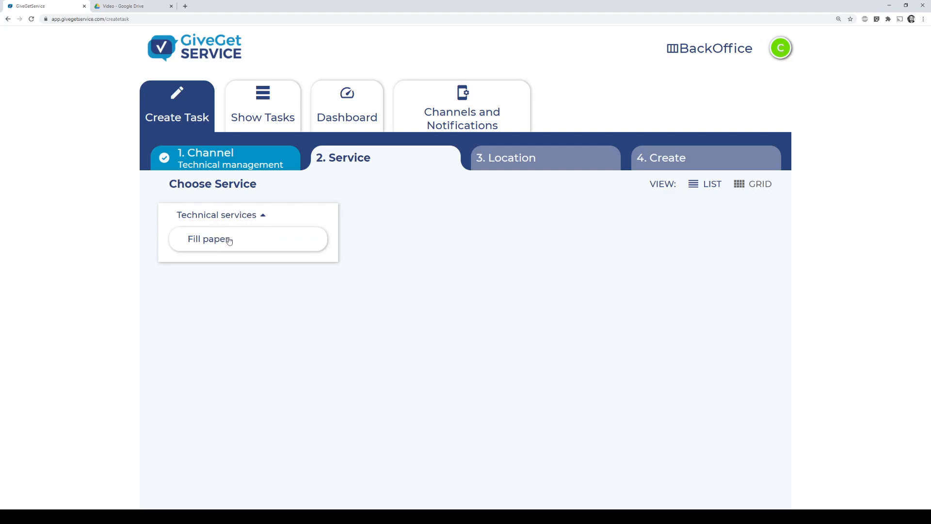
click(229, 241)
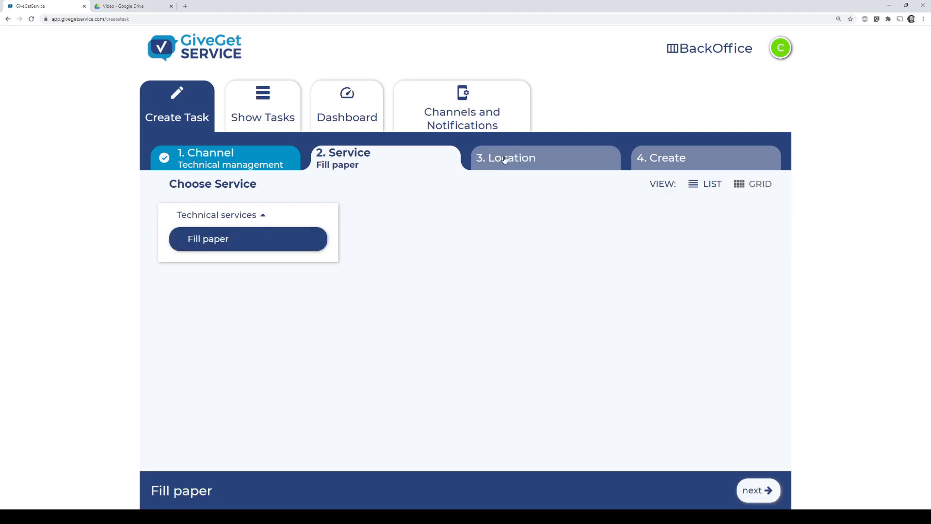
click(505, 160)
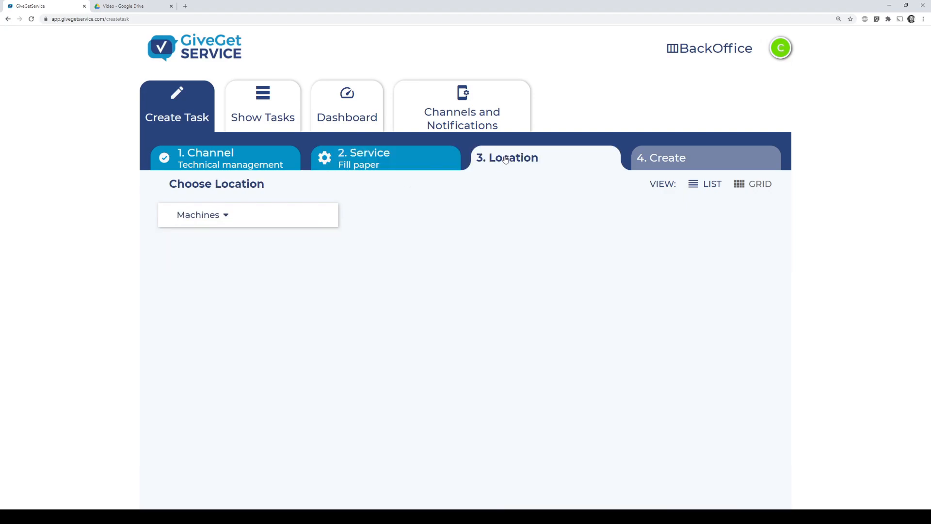
click(227, 217)
click(228, 241)
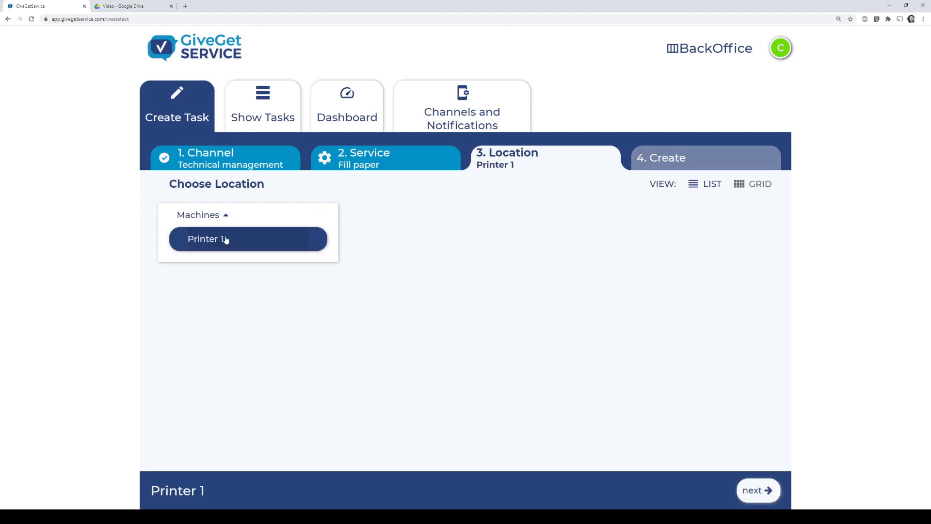
click(655, 161)
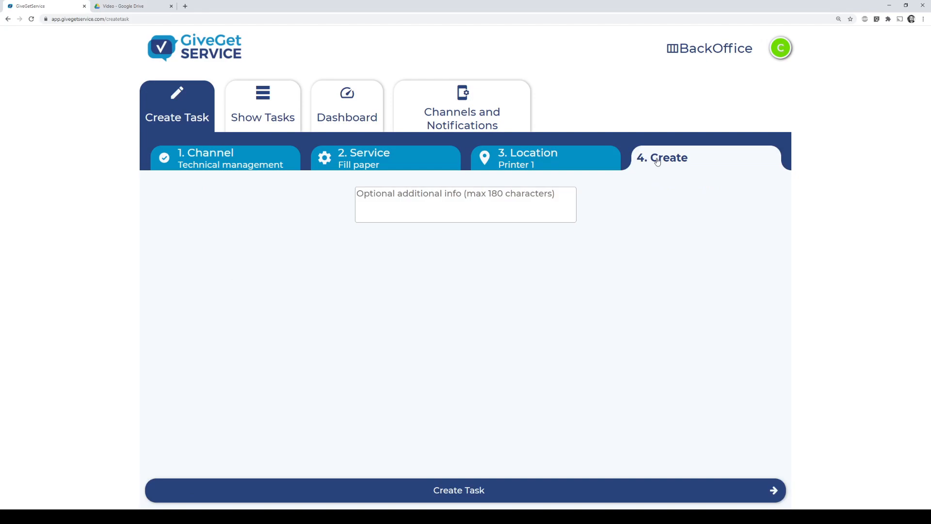
click(462, 490)
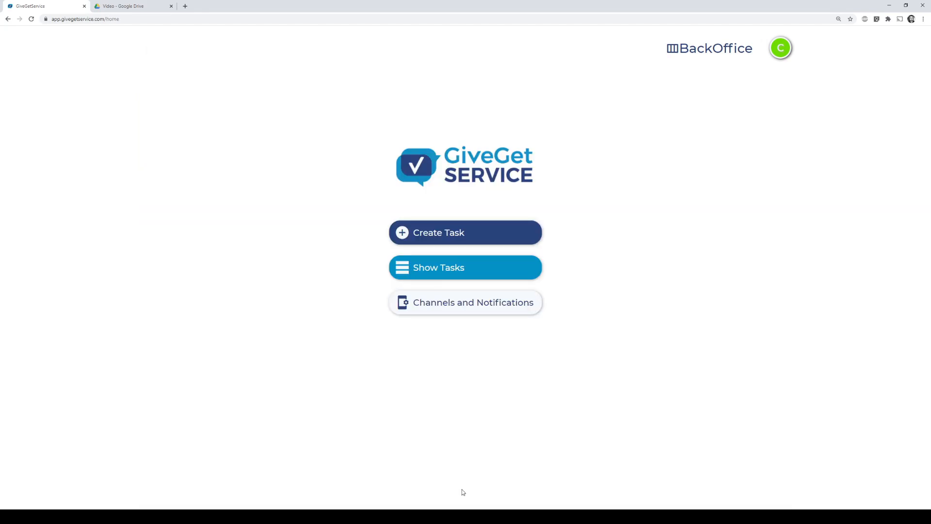
Go to the BackOffice and from there view the list of open tasks
click(698, 50)
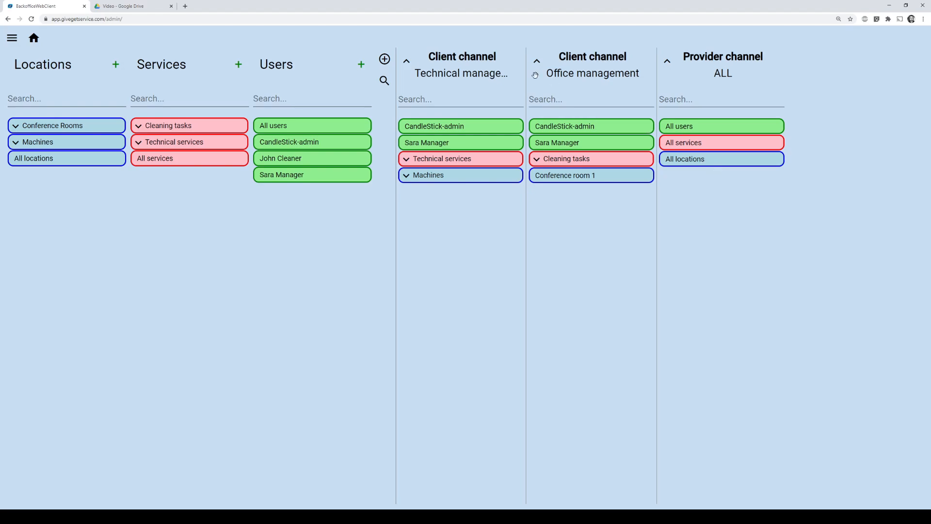
click(11, 38)
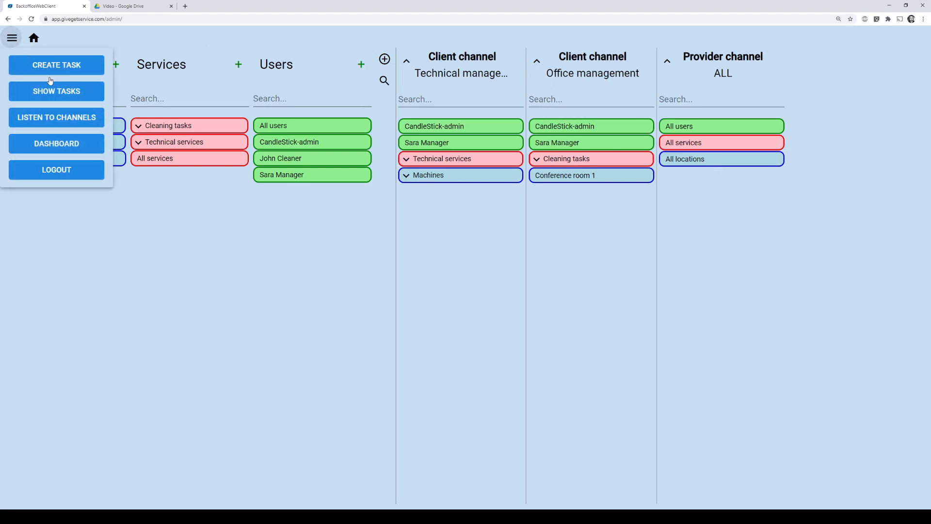
click(65, 91)
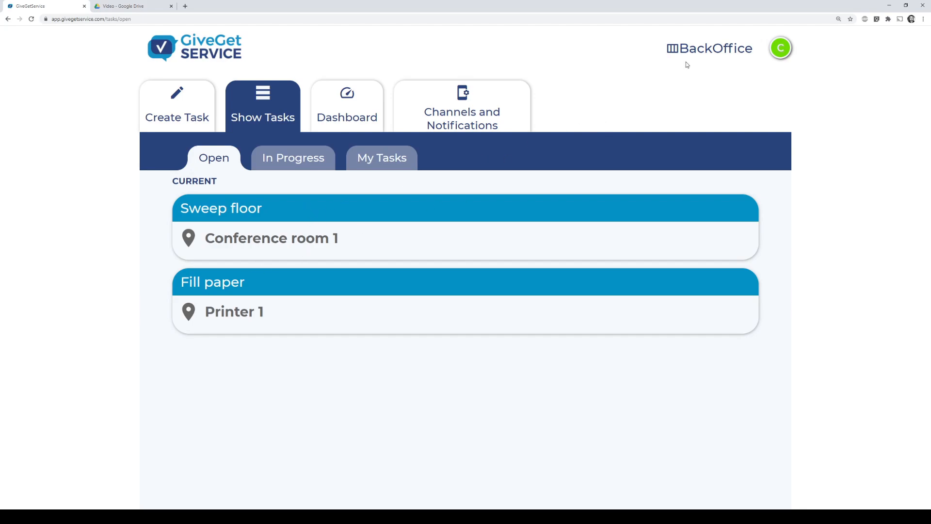
Return to the BackOffice and create a new provider channel named "Technical services"
click(692, 50)
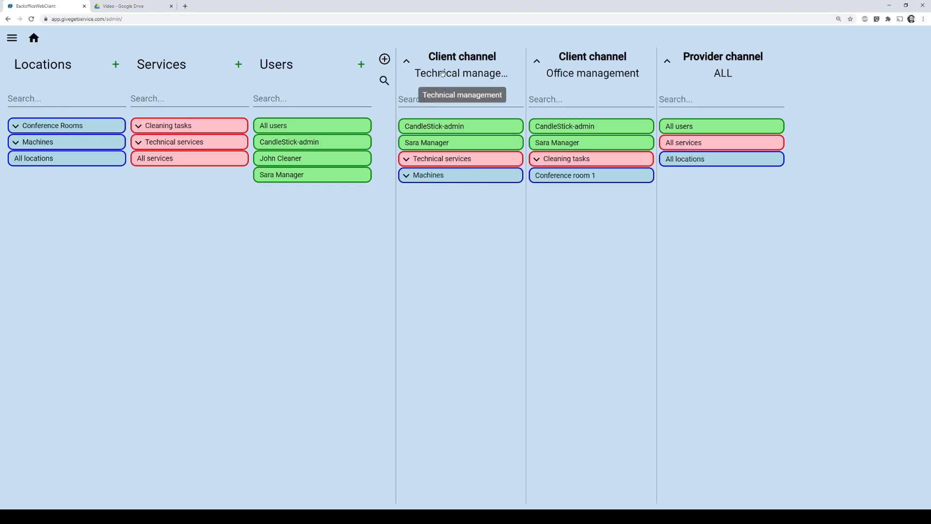
click(385, 60)
click(437, 278)
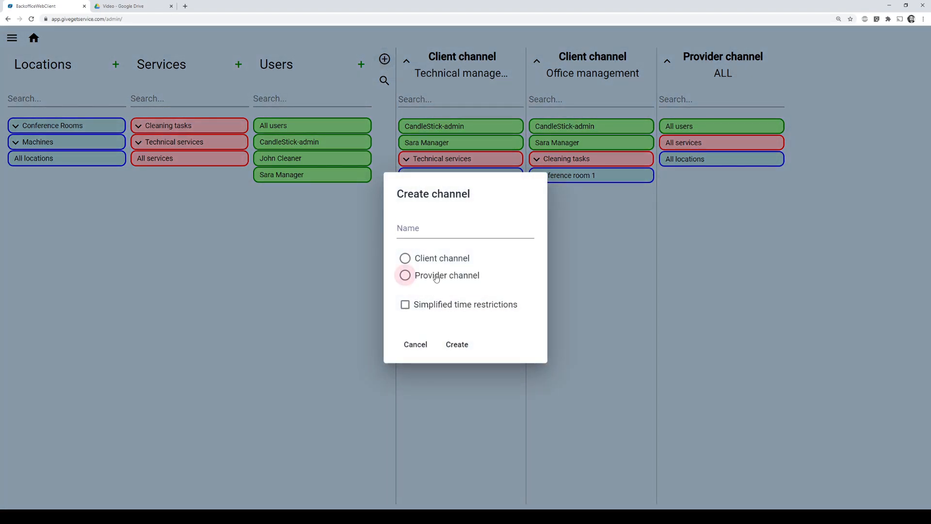
click(433, 231)
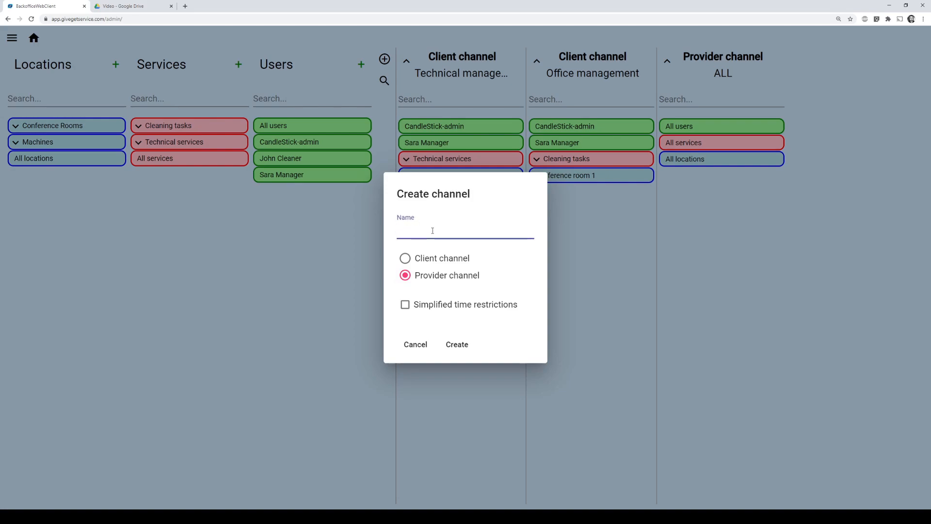
text(Technical services)
click(457, 344)
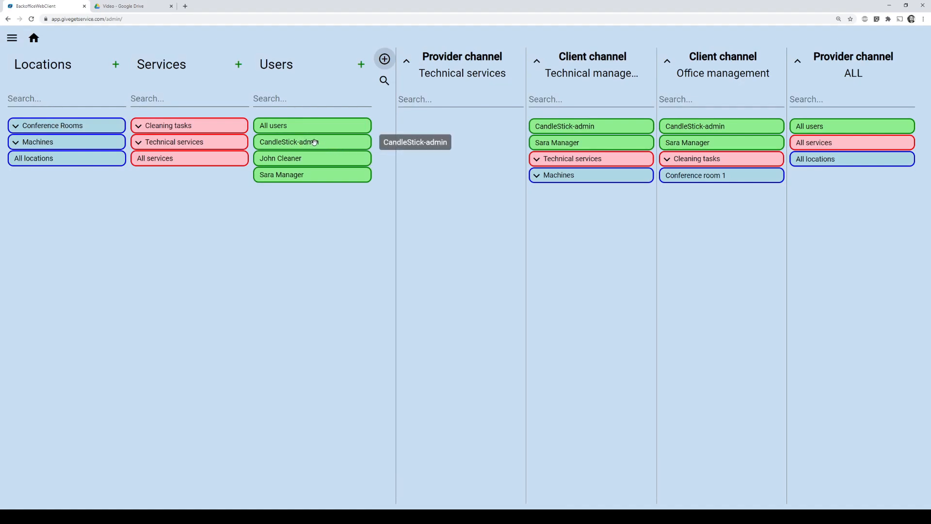
Add CandleStick-admin, the Fill paper service and the Printer 1 location to the Technical services provider channel
drag(314, 142, 466, 128)
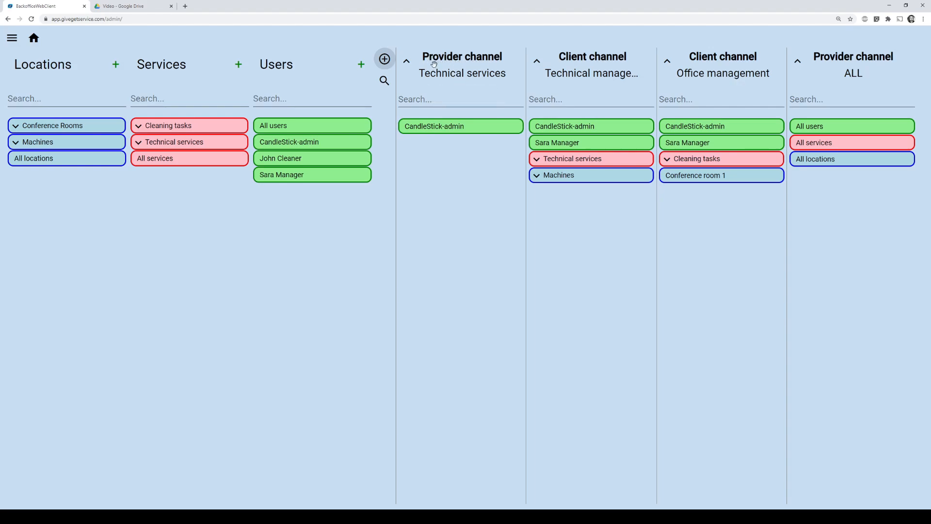
click(139, 143)
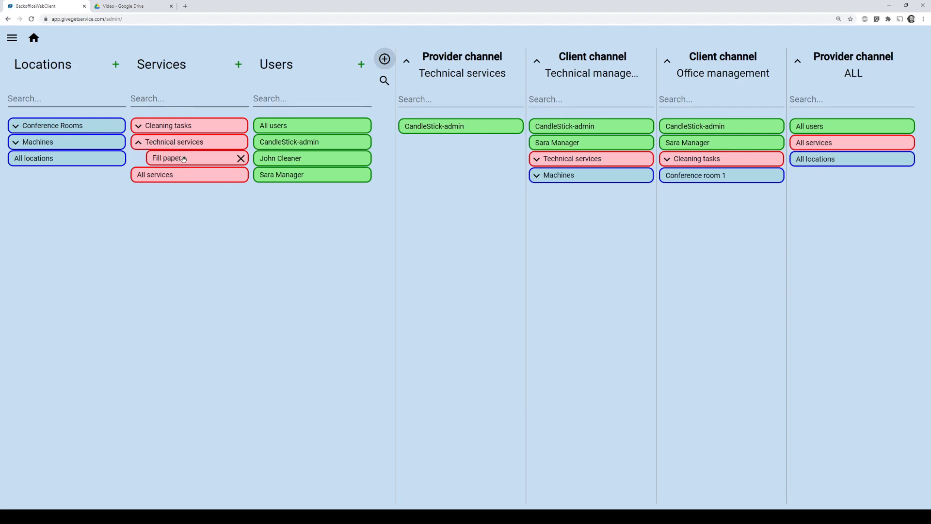
drag(184, 159, 445, 151)
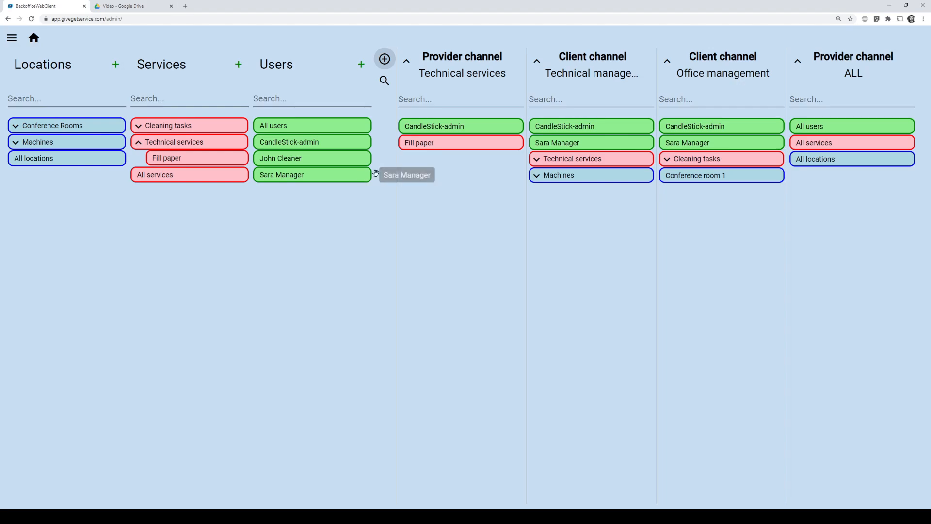
click(17, 143)
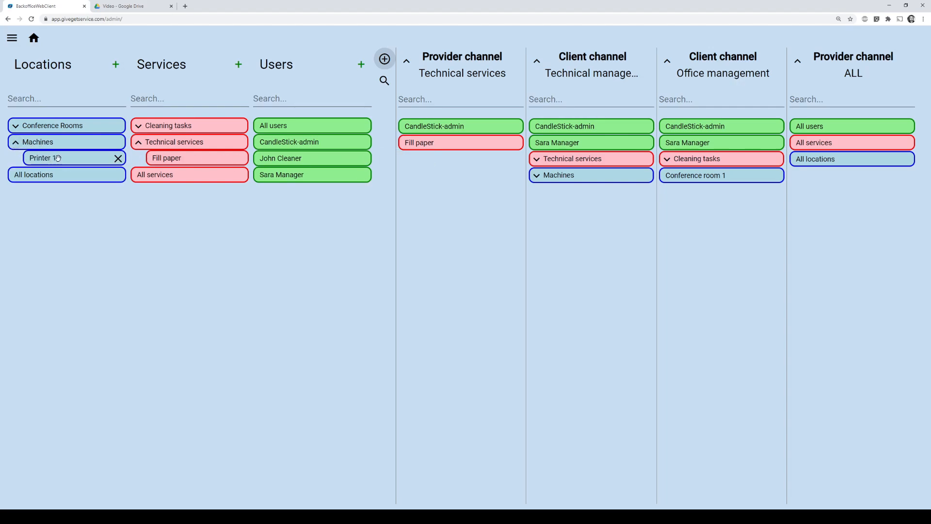
drag(58, 159, 448, 165)
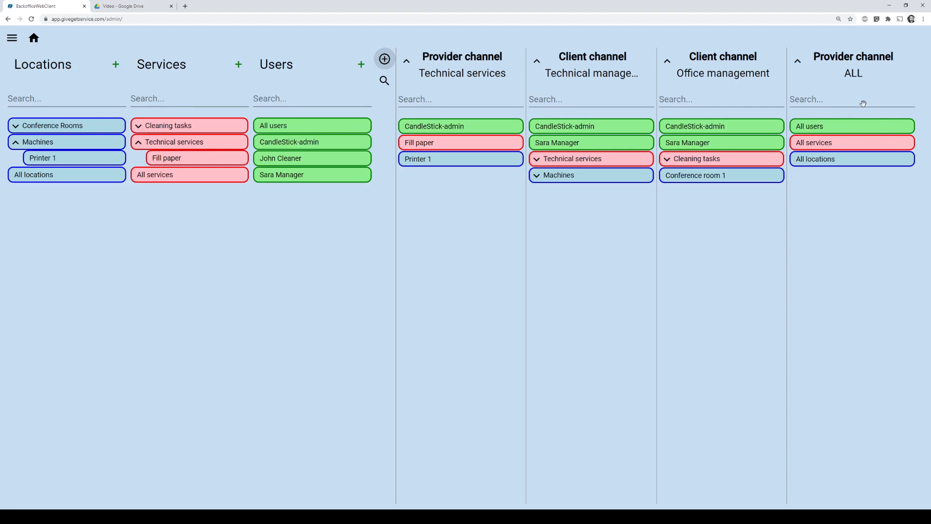
Delete the provider channel named ALL
click(849, 66)
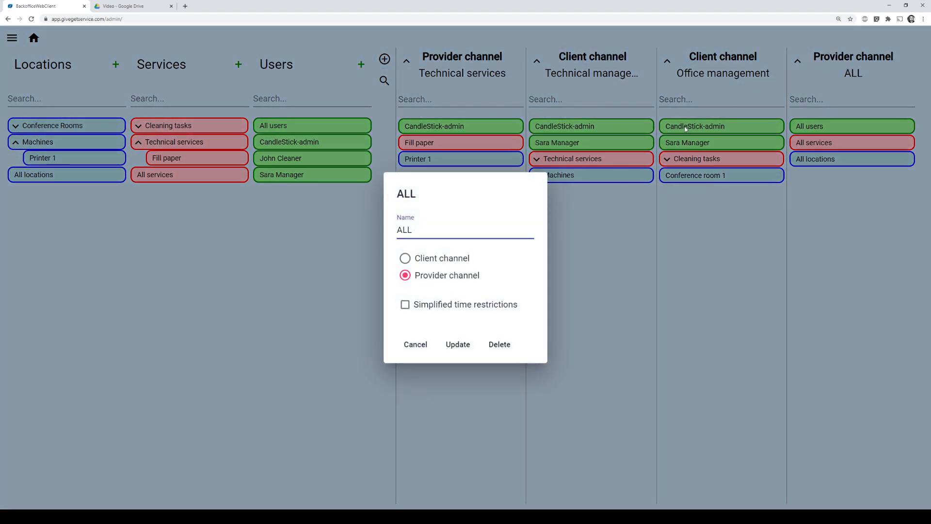
click(500, 345)
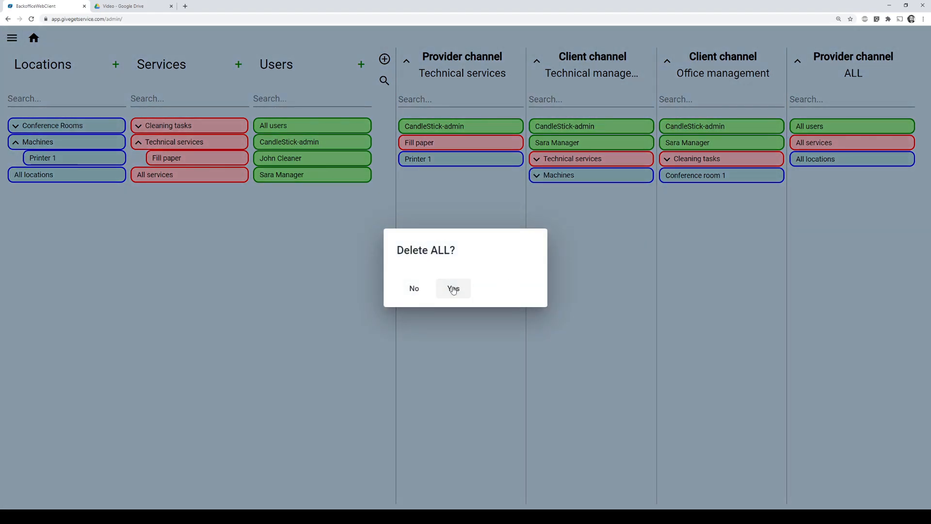
click(453, 289)
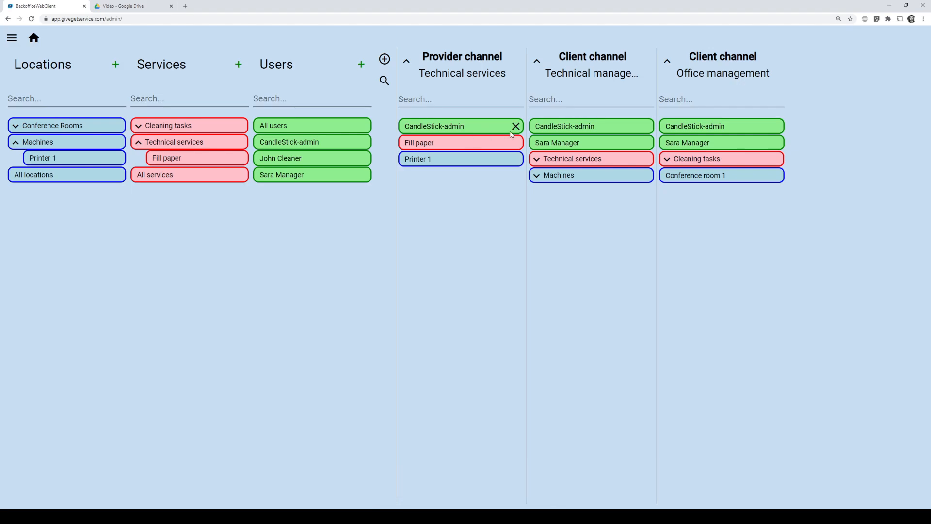
Review the open tasks and view the details of the Fill paper task without starting it
click(13, 38)
click(66, 91)
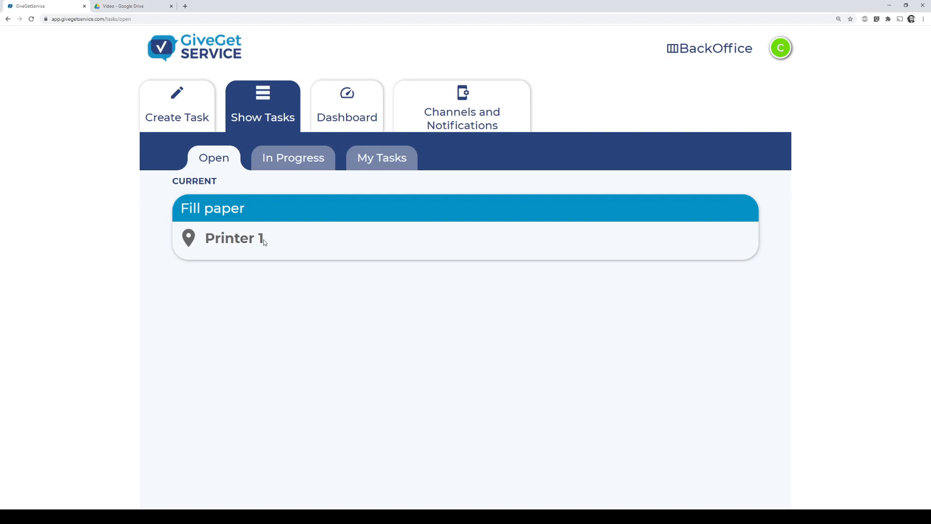
click(347, 224)
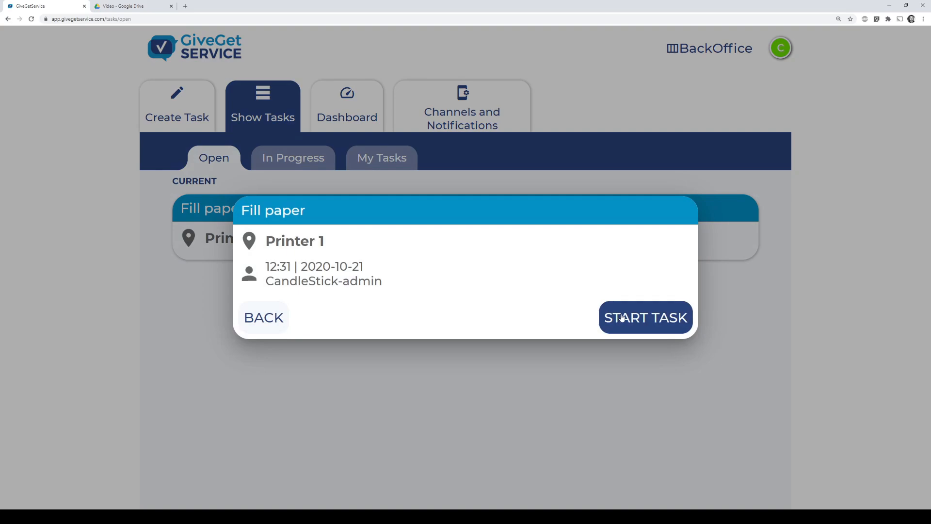
click(269, 319)
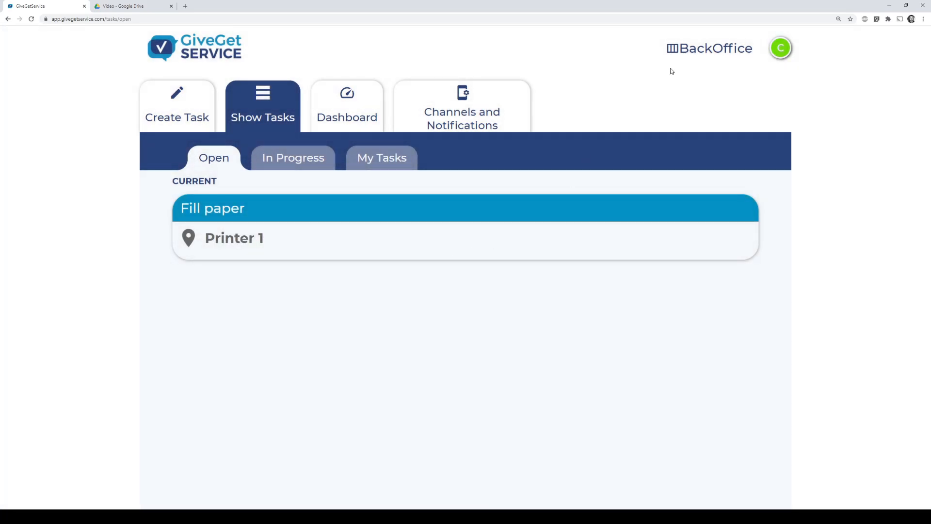
Return to the BackOffice and create a new provider channel named "Cleaning team"
click(702, 51)
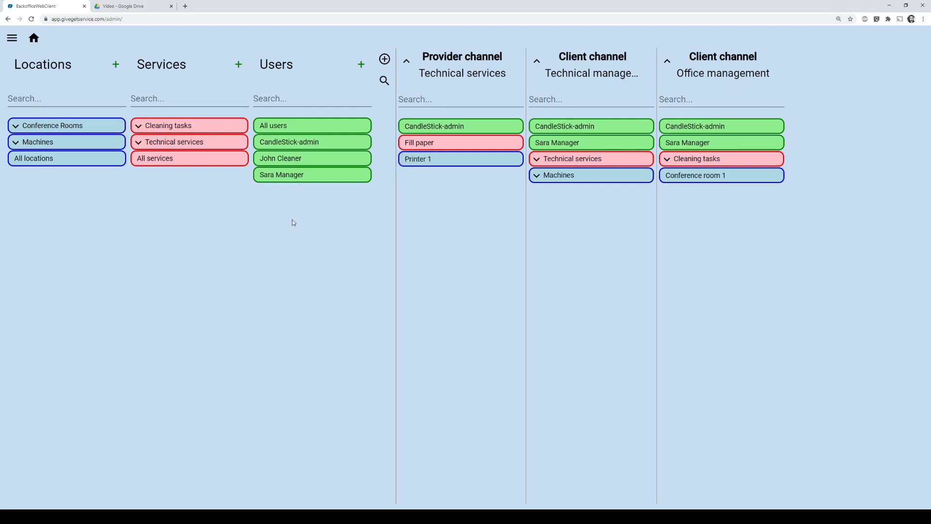
click(385, 59)
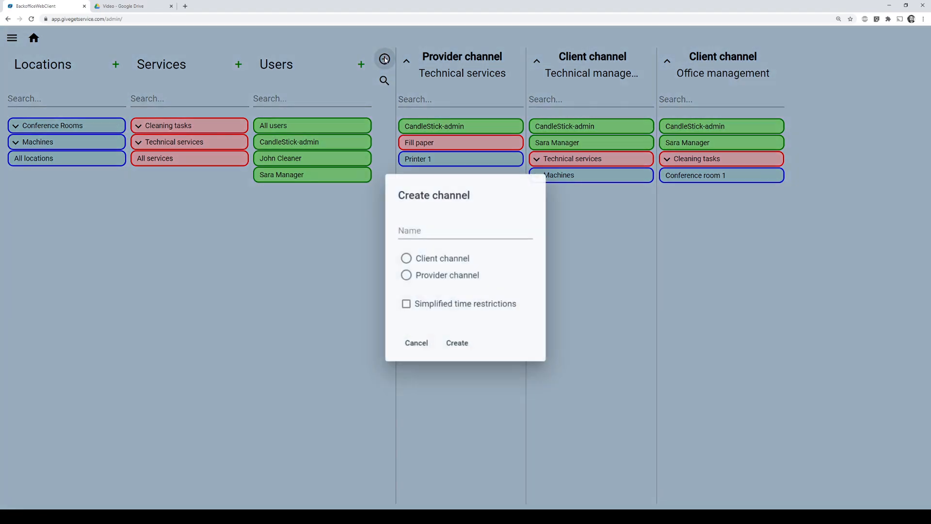
click(428, 277)
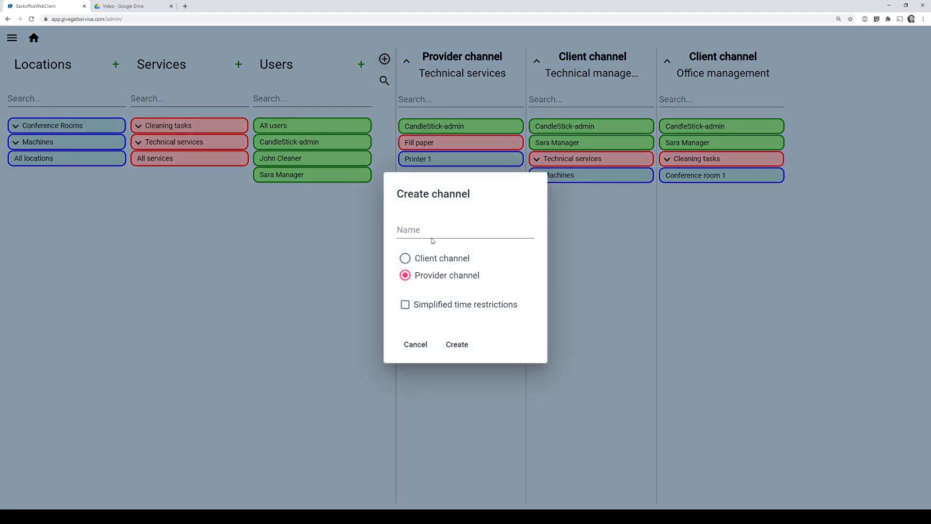
click(430, 229)
text(Cle)
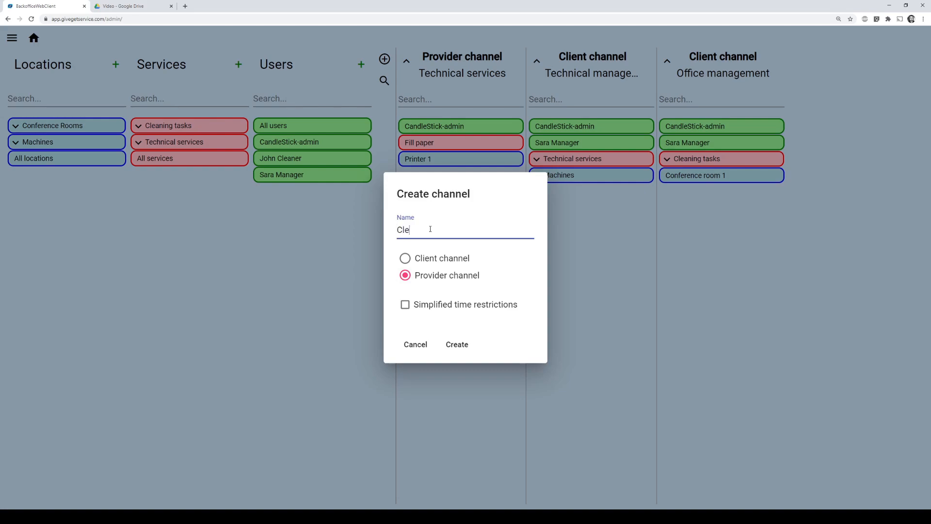
text(aning team)
click(457, 344)
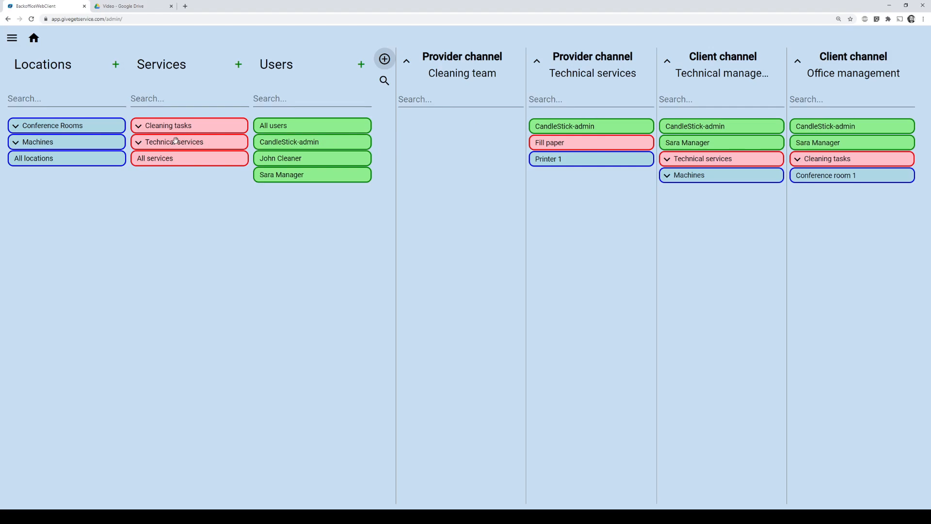
Add the Cleaning tasks service group, the Conference Rooms location group and the cleaner user to the Cleaning team channel
drag(160, 127, 424, 129)
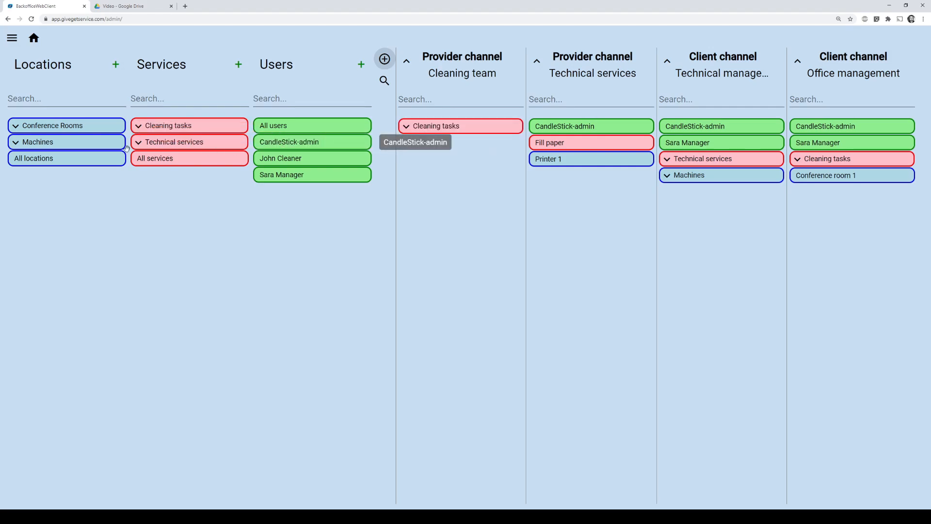
drag(40, 126, 422, 151)
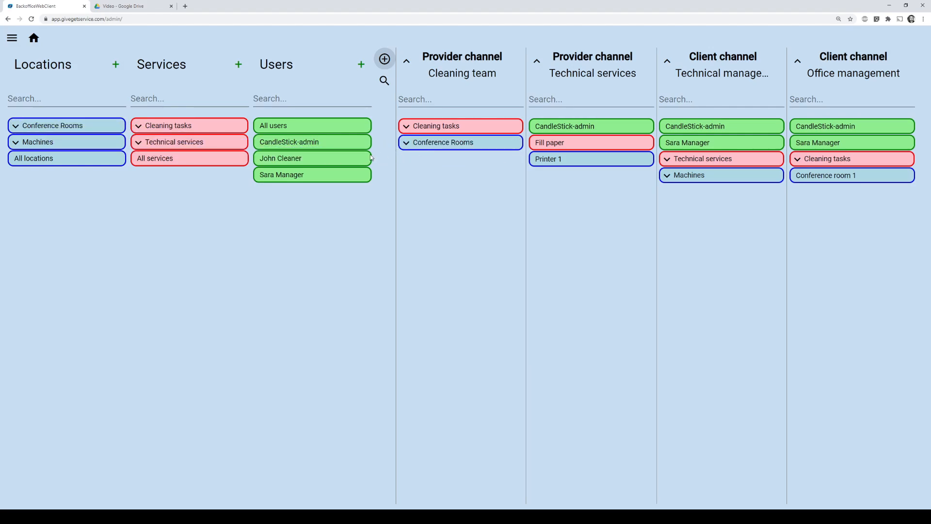
drag(304, 160, 429, 124)
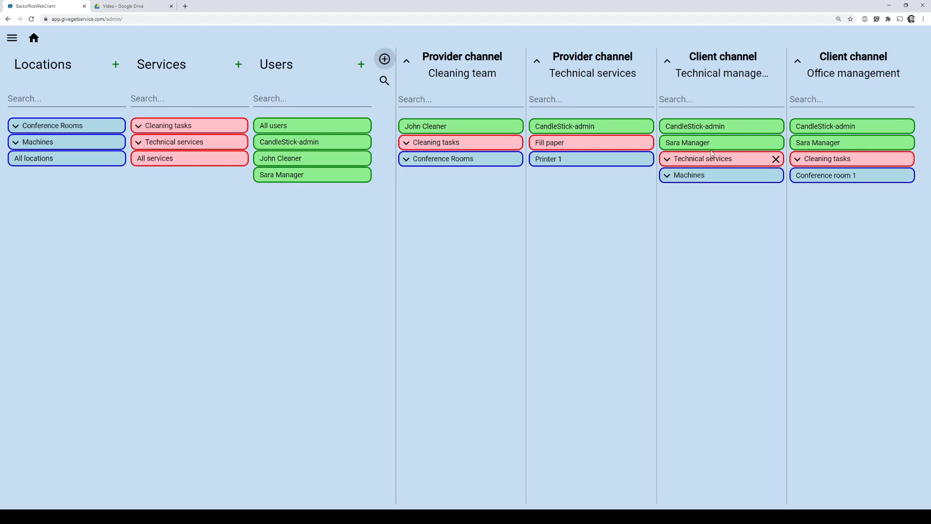
Examine which services and locations the groups in the Technical management and Cleaning team channels contain, and collapse them again
click(667, 160)
click(675, 192)
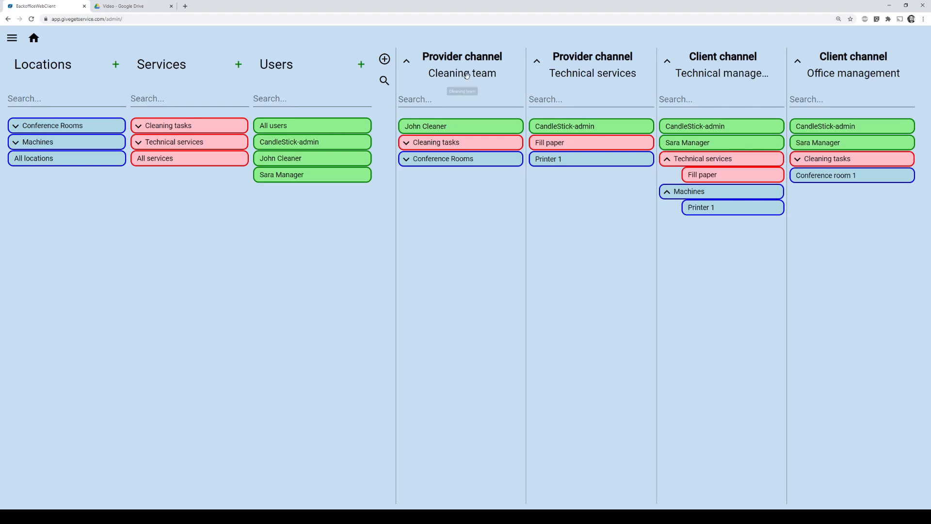
click(407, 143)
click(407, 144)
click(407, 160)
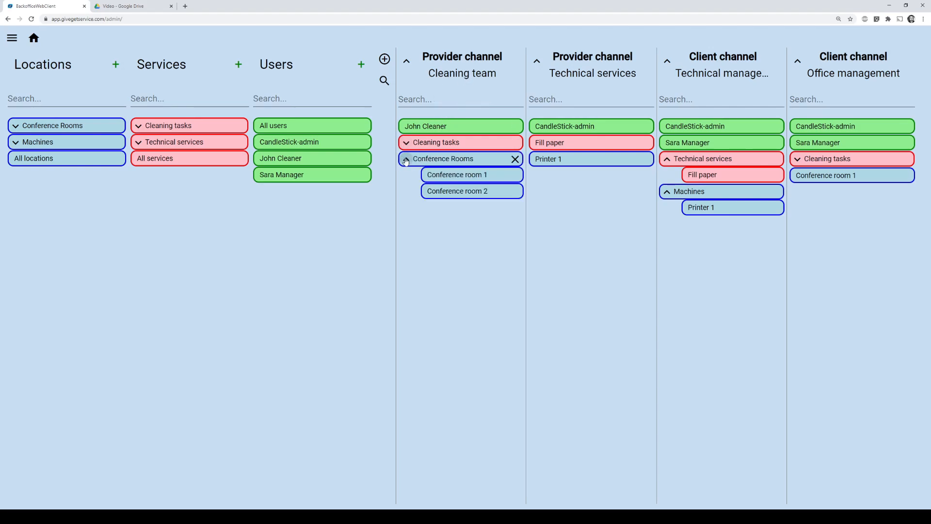
click(406, 160)
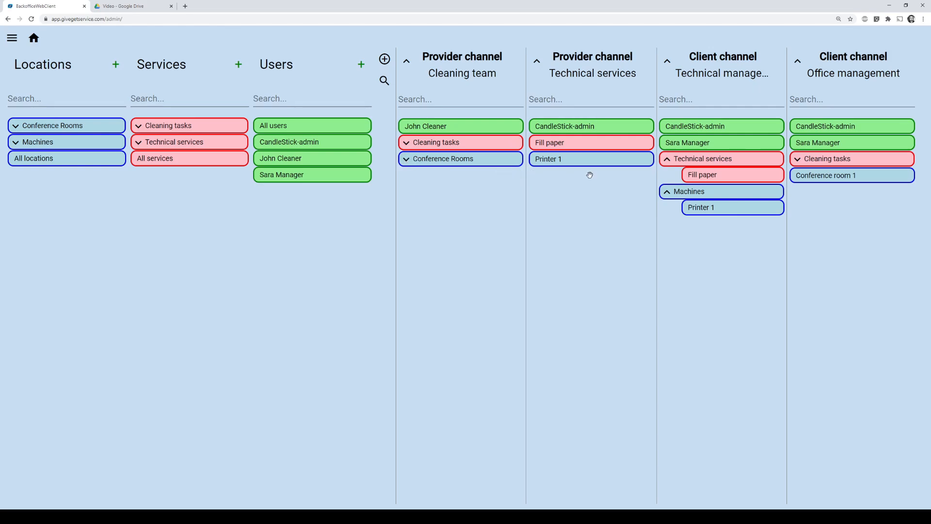
click(668, 158)
click(665, 175)
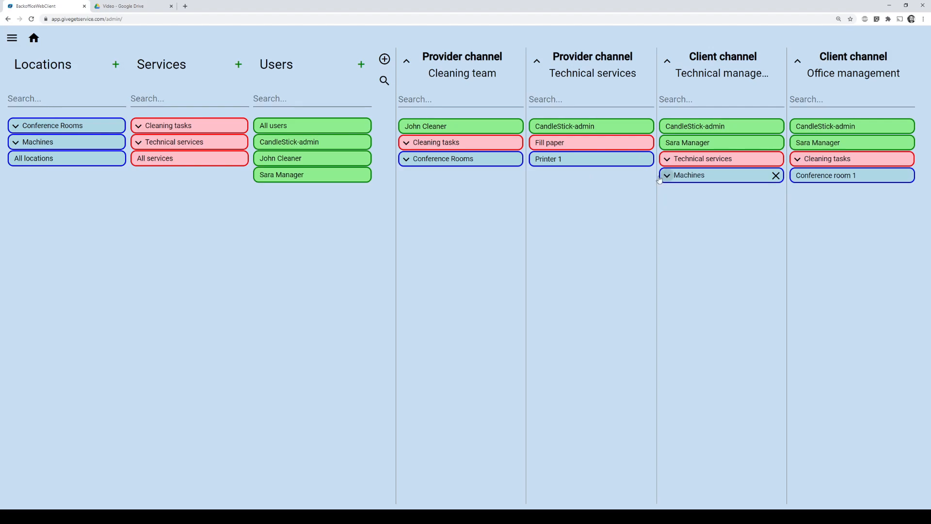